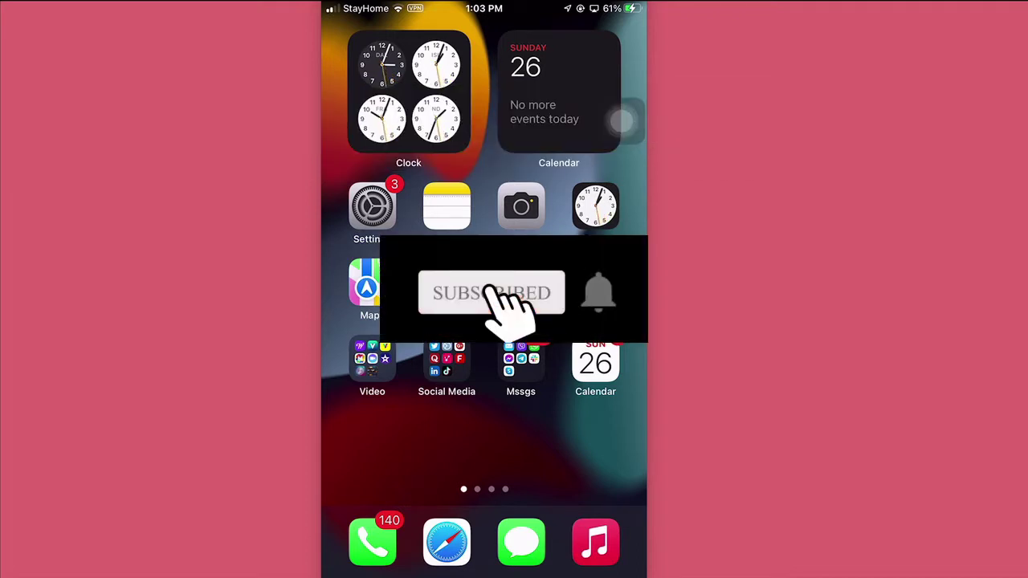
Step: Check the installed iOS version on the Software Update page of the general iPhone settings
{"action": "left_click", "coordinate": [372, 206]}
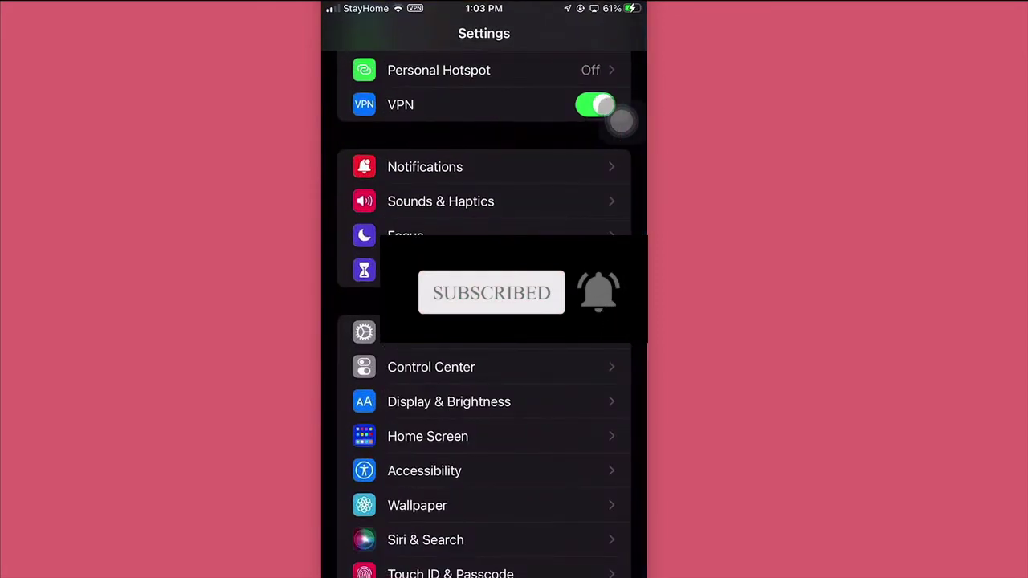
{"action": "scroll", "coordinate": [484, 321], "scroll_direction": "up", "scroll_amount": 5}
{"action": "scroll", "coordinate": [484, 321], "scroll_direction": "down", "scroll_amount": 1}
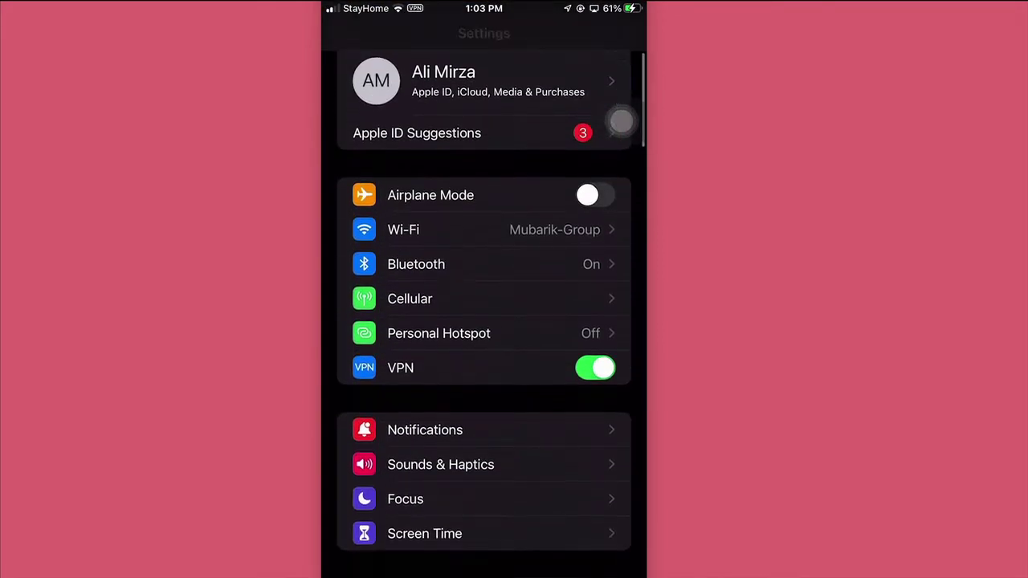
{"action": "scroll", "coordinate": [622, 121], "scroll_direction": "down", "scroll_amount": 4}
{"action": "left_click", "coordinate": [484, 443]}
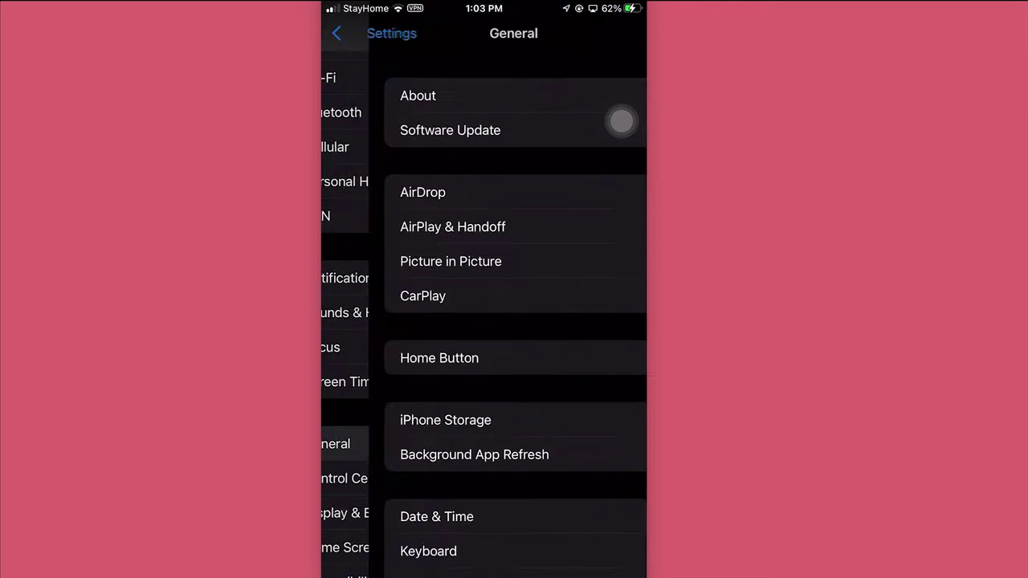
{"action": "left_click", "coordinate": [478, 130]}
{"action": "left_click", "coordinate": [622, 122]}
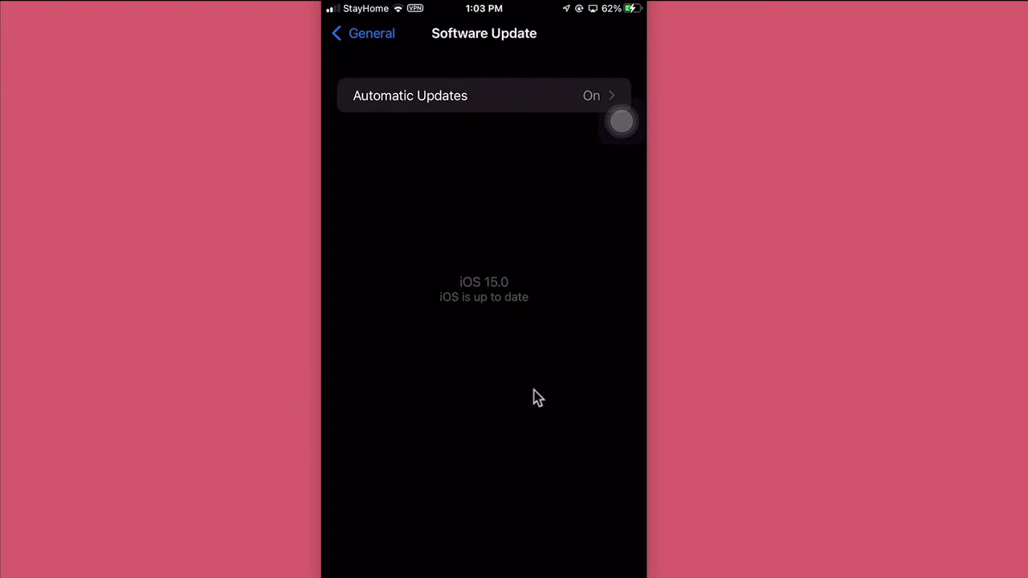
Step: Switch to Safari and flip through the open learnreel.com, snaptik.app and tradingview.com tabs, returning to learnreel.com
{"action": "key", "text": "super+h"}
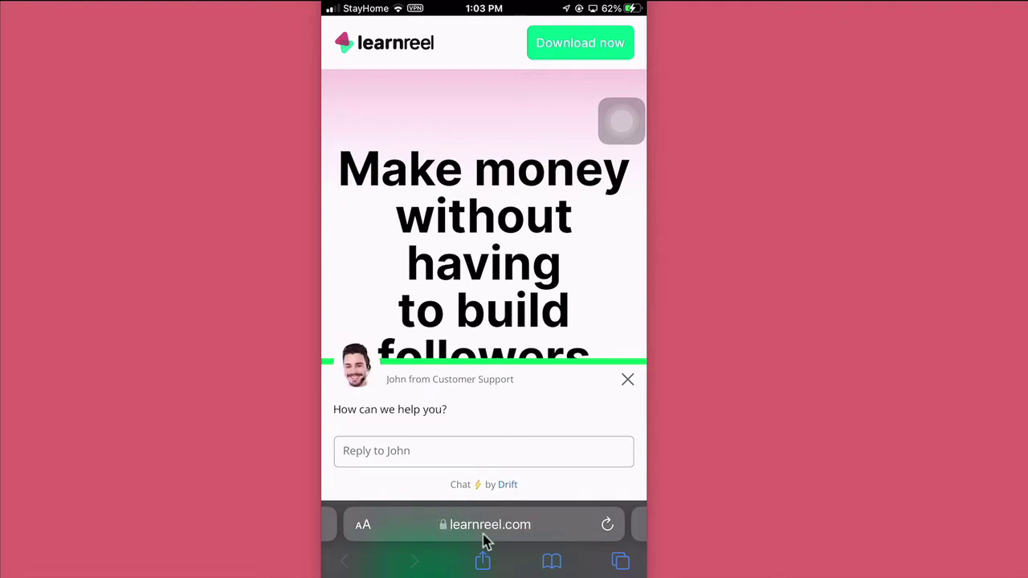
{"action": "scroll", "coordinate": [486, 537], "scroll_direction": "right", "scroll_amount": 1}
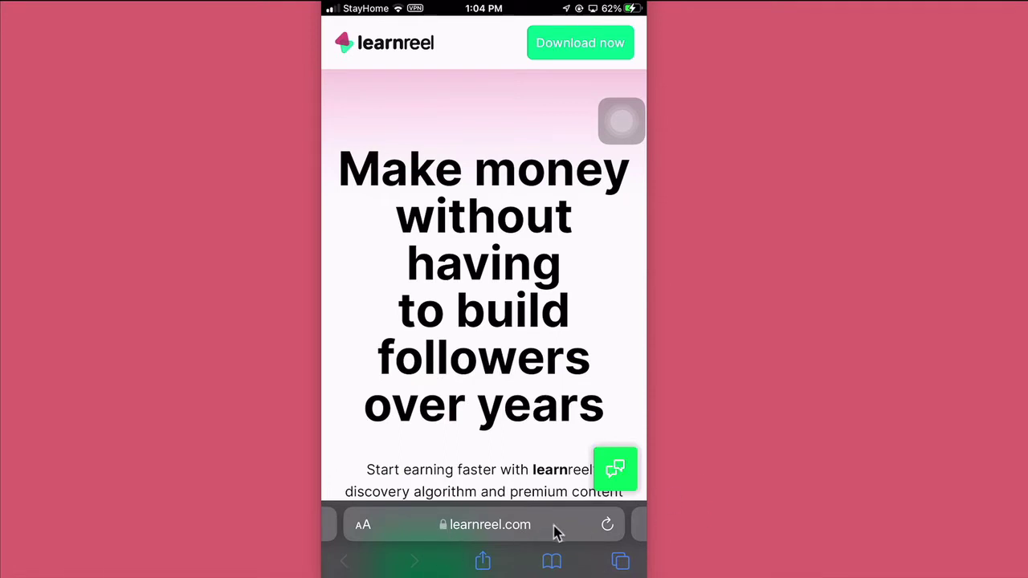
{"action": "scroll", "coordinate": [555, 527], "scroll_direction": "right", "scroll_amount": 3}
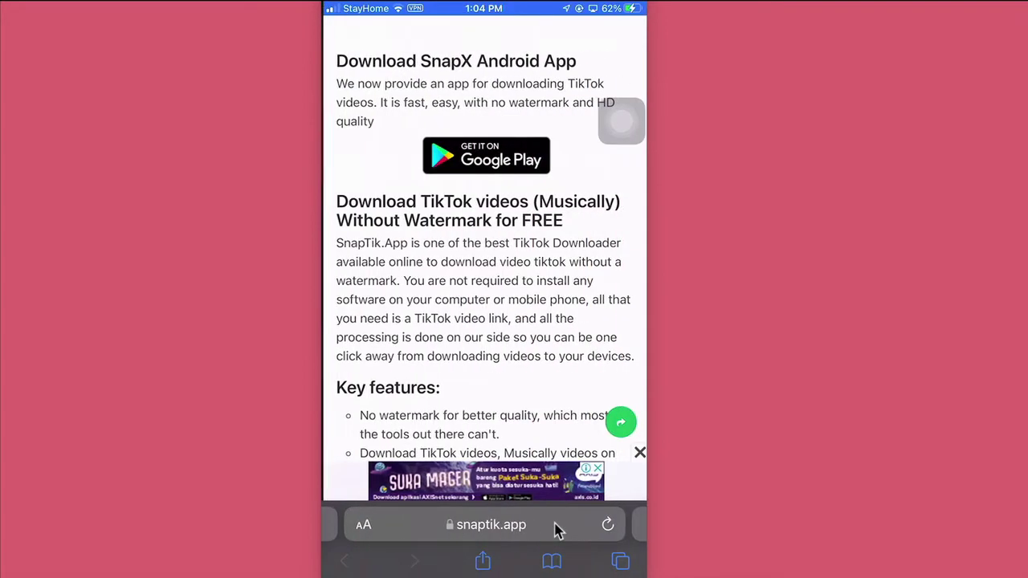
{"action": "scroll", "coordinate": [555, 528], "scroll_direction": "right", "scroll_amount": 3}
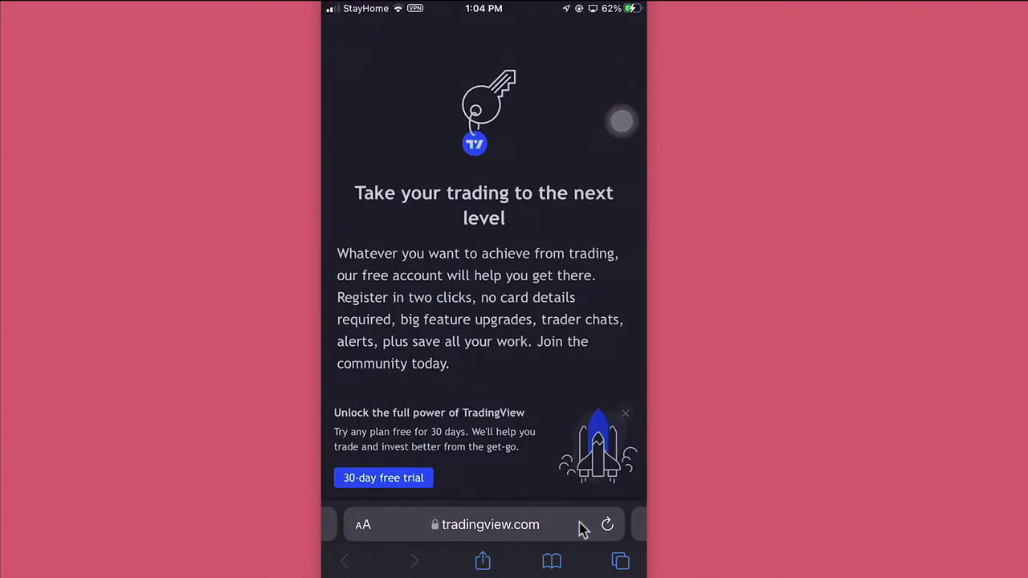
{"action": "scroll", "coordinate": [581, 528], "scroll_direction": "left", "scroll_amount": 3}
{"action": "scroll", "coordinate": [585, 528], "scroll_direction": "left", "scroll_amount": 3}
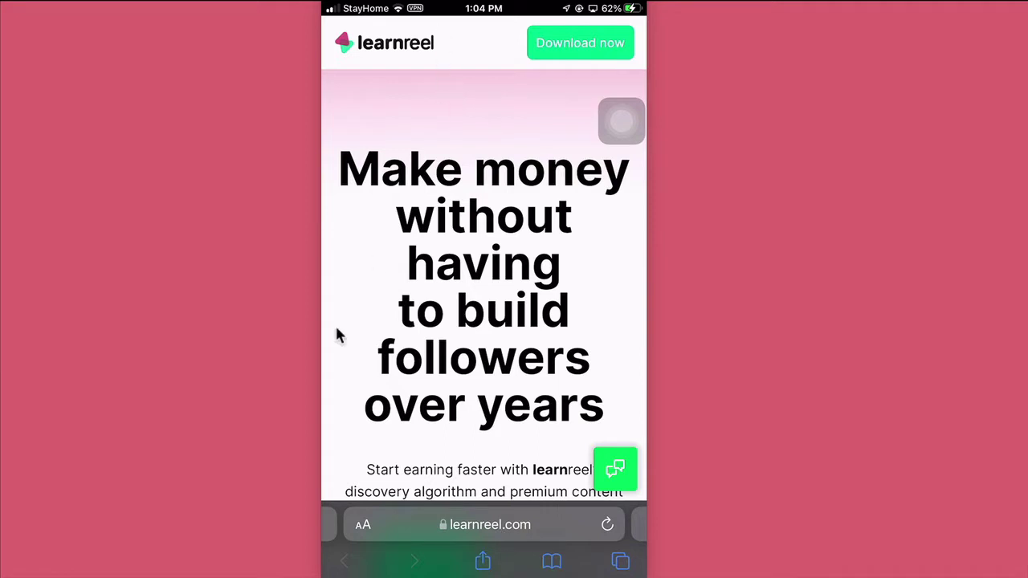
Step: Switch the learnreel.com page to Show Top Address Bar and back to Show Bottom Tab Bar
{"action": "left_click", "coordinate": [362, 525]}
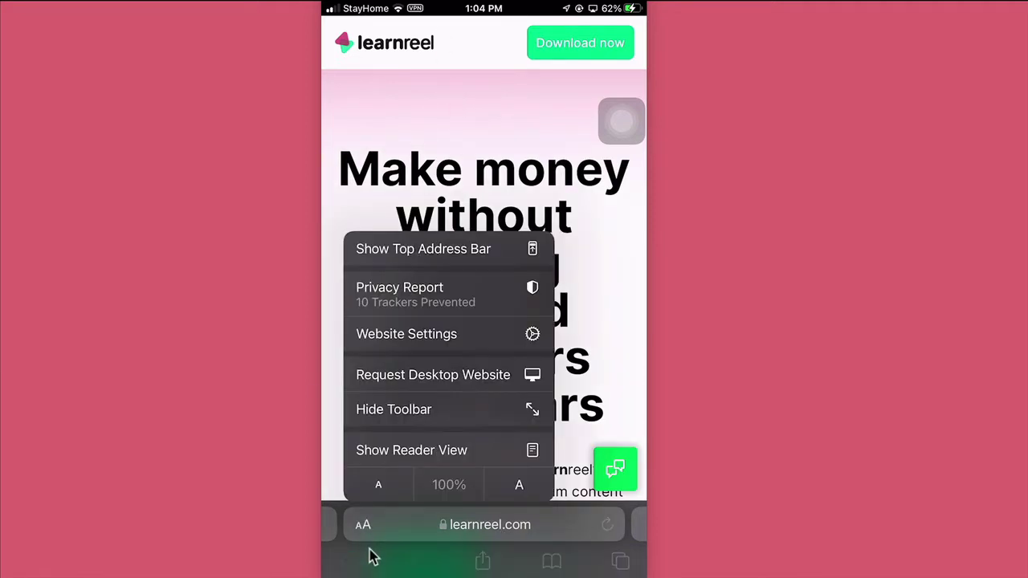
{"action": "left_click", "coordinate": [416, 267]}
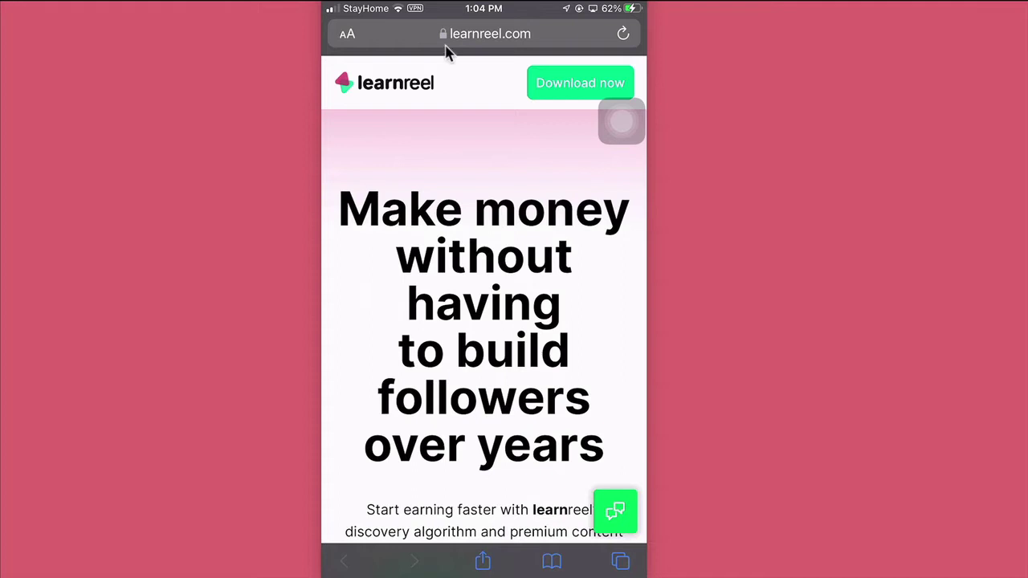
{"action": "scroll", "coordinate": [462, 97], "scroll_direction": "down", "scroll_amount": 3}
{"action": "scroll", "coordinate": [462, 96], "scroll_direction": "up", "scroll_amount": 3}
{"action": "left_click", "coordinate": [347, 34]}
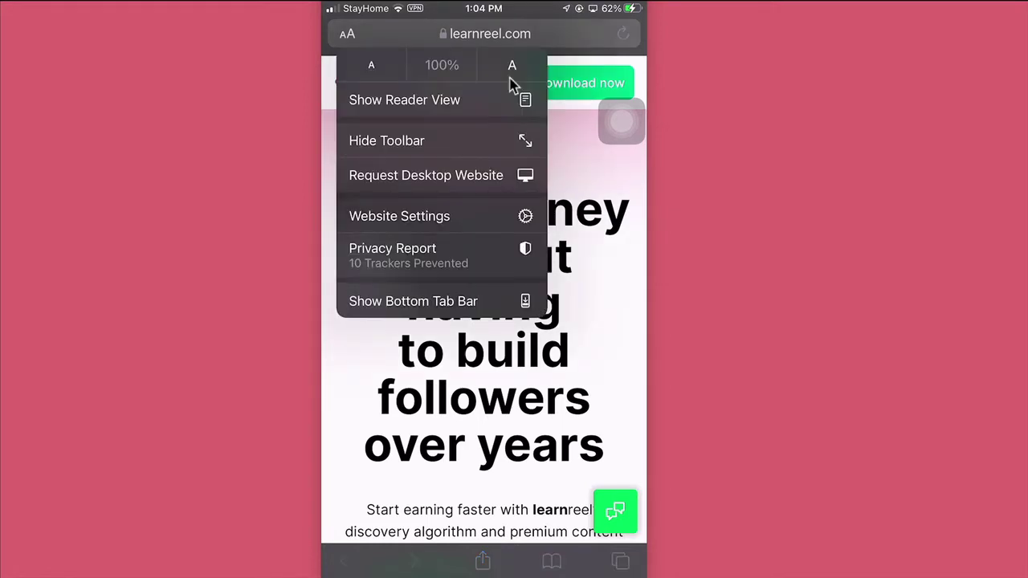
{"action": "left_click", "coordinate": [413, 302]}
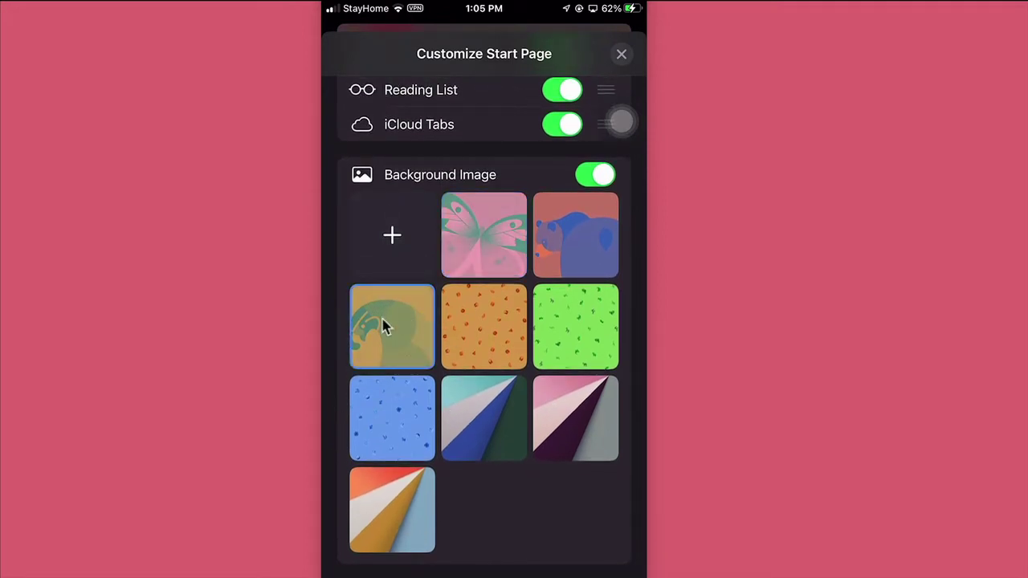
Step: Close the start page customization and look over the reading list, privacy report and favorites on the start page
{"action": "left_click", "coordinate": [634, 63]}
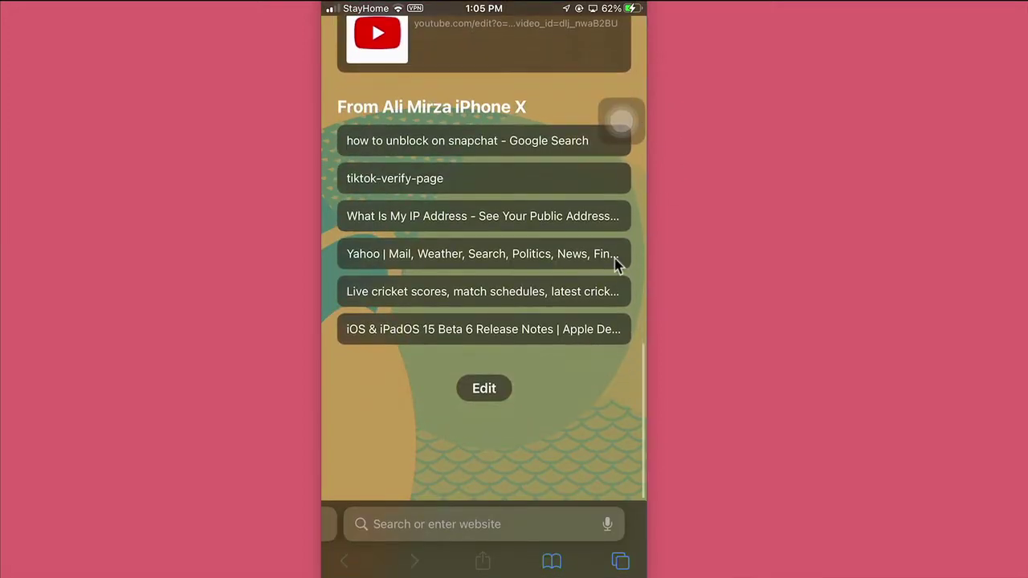
{"action": "scroll", "coordinate": [590, 333], "scroll_direction": "up", "scroll_amount": 10}
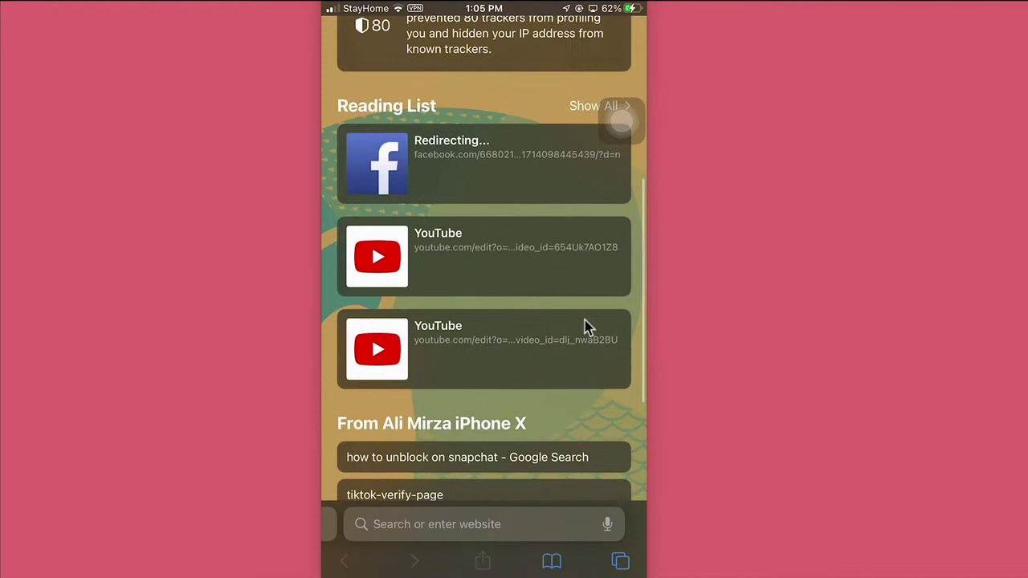
{"action": "scroll", "coordinate": [615, 272], "scroll_direction": "up", "scroll_amount": 5}
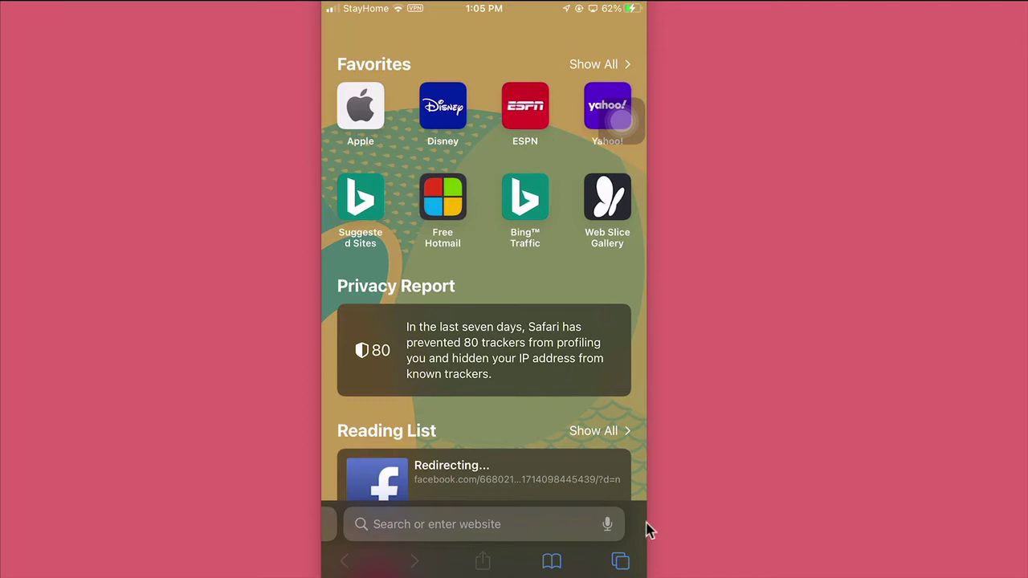
Step: Open the tab overview and browse the grid of all open tabs
{"action": "left_click", "coordinate": [621, 561]}
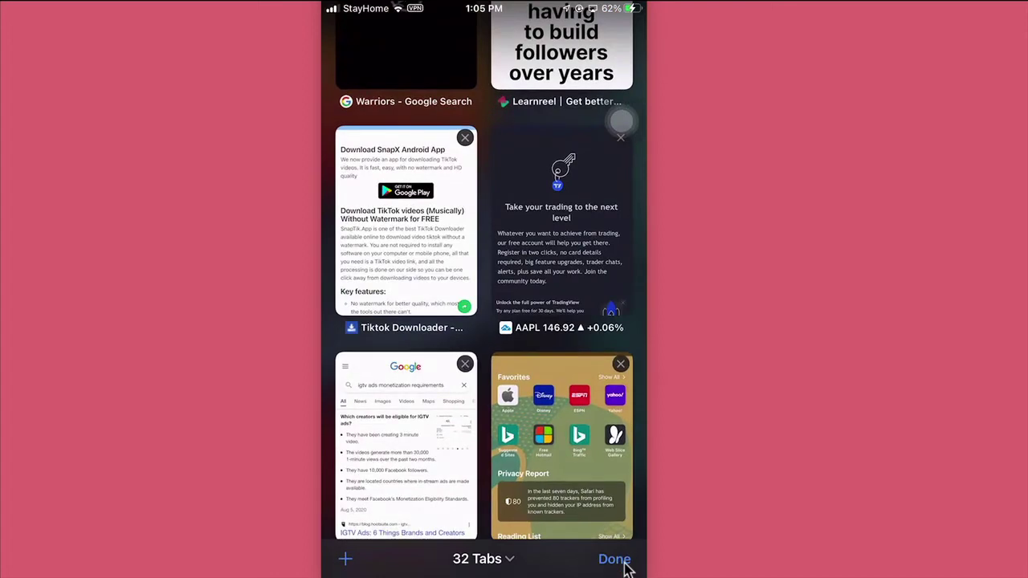
{"action": "scroll", "coordinate": [625, 569], "scroll_direction": "down", "scroll_amount": 2}
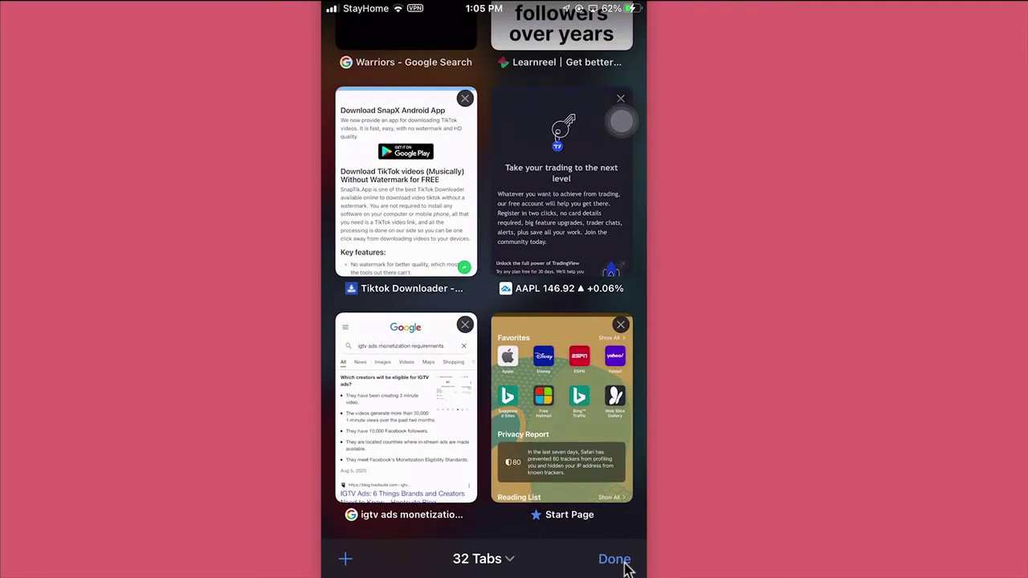
{"action": "scroll", "coordinate": [619, 563], "scroll_direction": "up", "scroll_amount": 15}
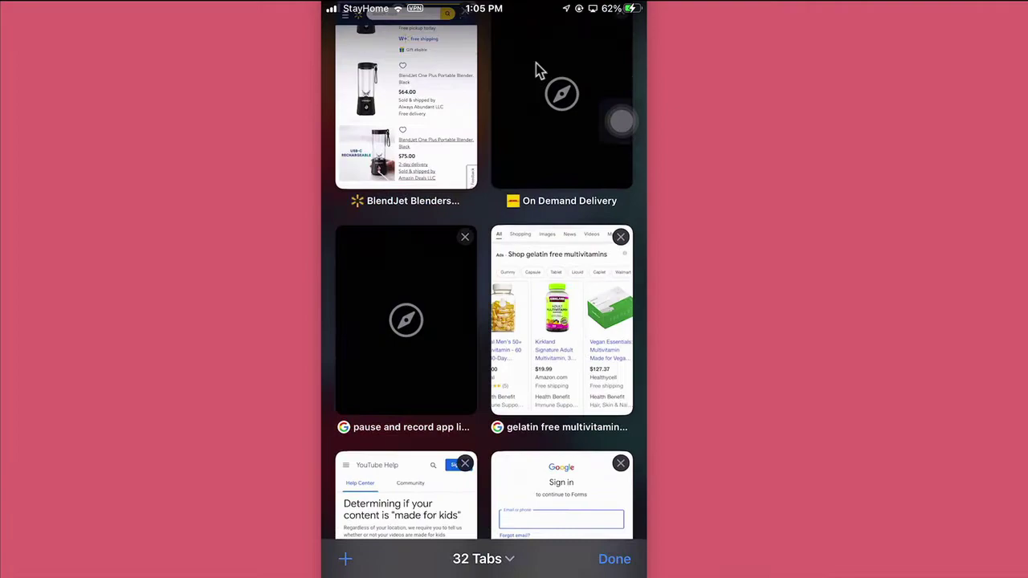
{"action": "scroll", "coordinate": [552, 361], "scroll_direction": "up", "scroll_amount": 15}
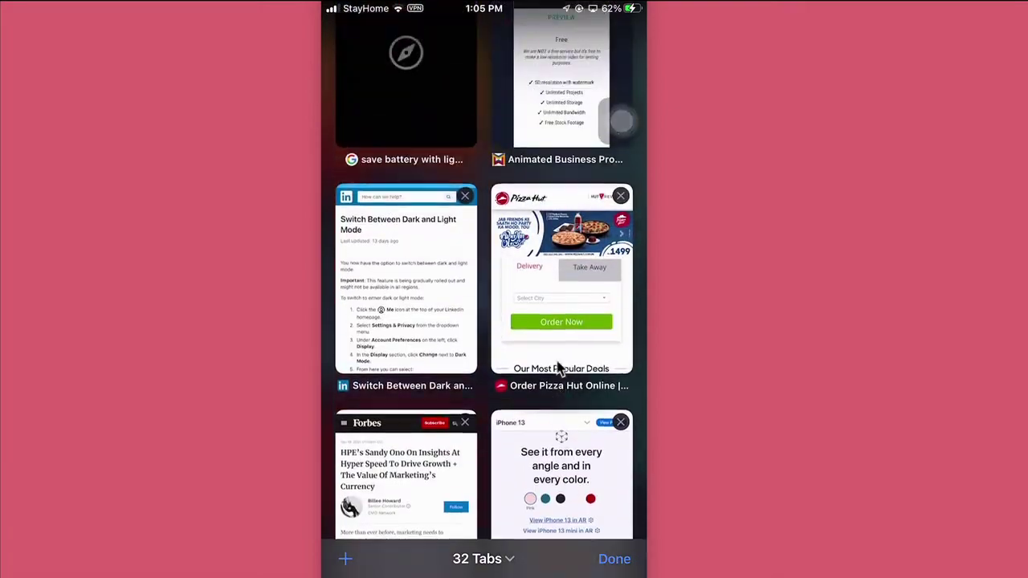
{"action": "scroll", "coordinate": [558, 365], "scroll_direction": "up", "scroll_amount": 10}
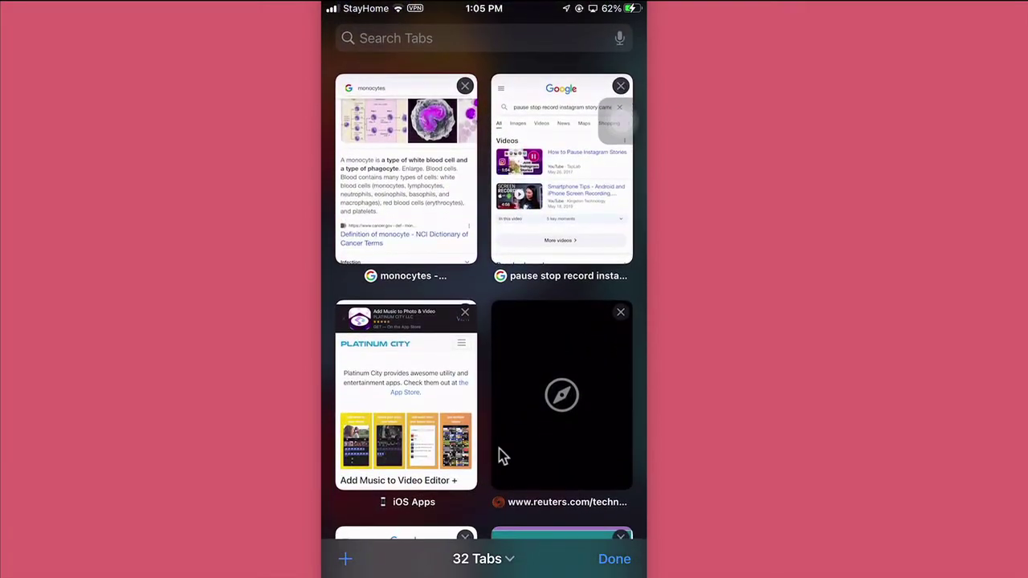
{"action": "scroll", "coordinate": [499, 455], "scroll_direction": "down", "scroll_amount": 15}
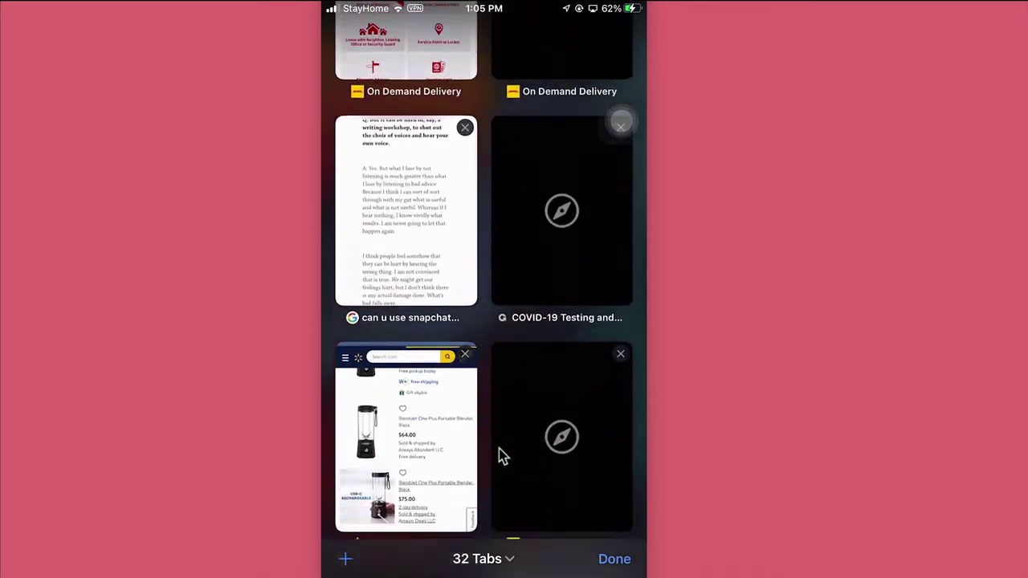
{"action": "scroll", "coordinate": [499, 456], "scroll_direction": "down", "scroll_amount": 15}
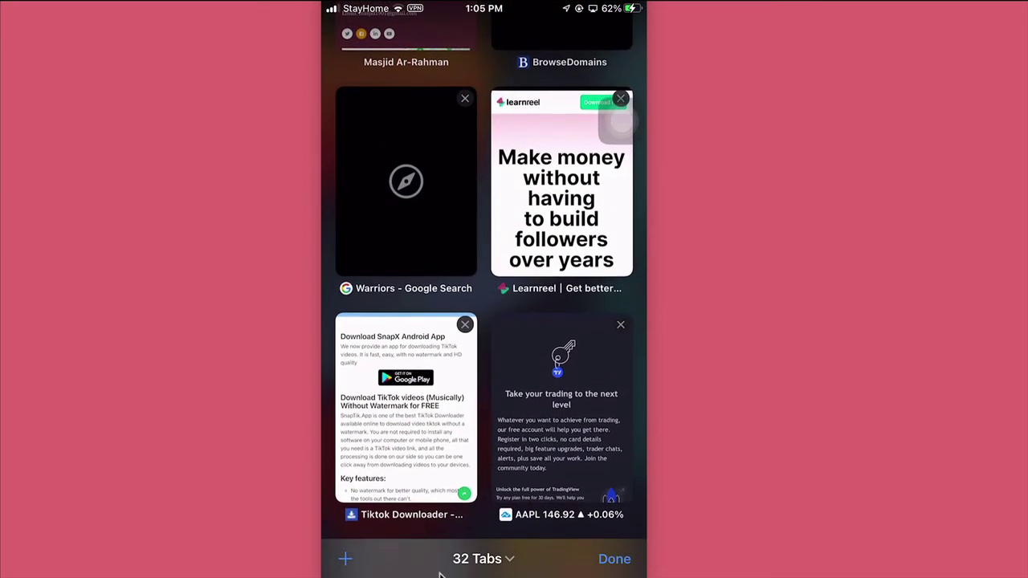
Step: Review the Tab Groups list with its options for creating new groups, and return to the tab overview
{"action": "left_click", "coordinate": [511, 560]}
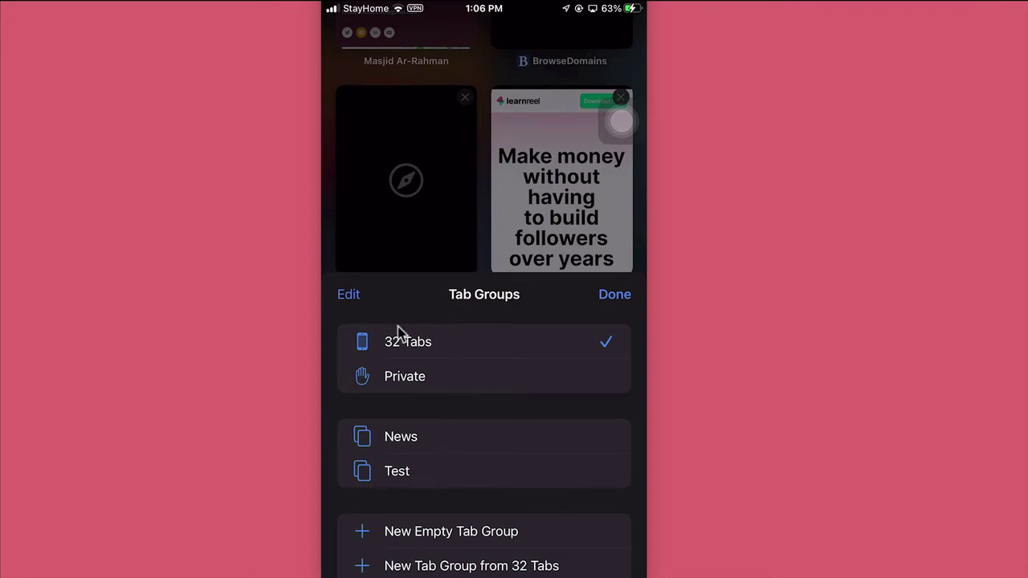
{"action": "scroll", "coordinate": [470, 362], "scroll_direction": "down", "scroll_amount": 3}
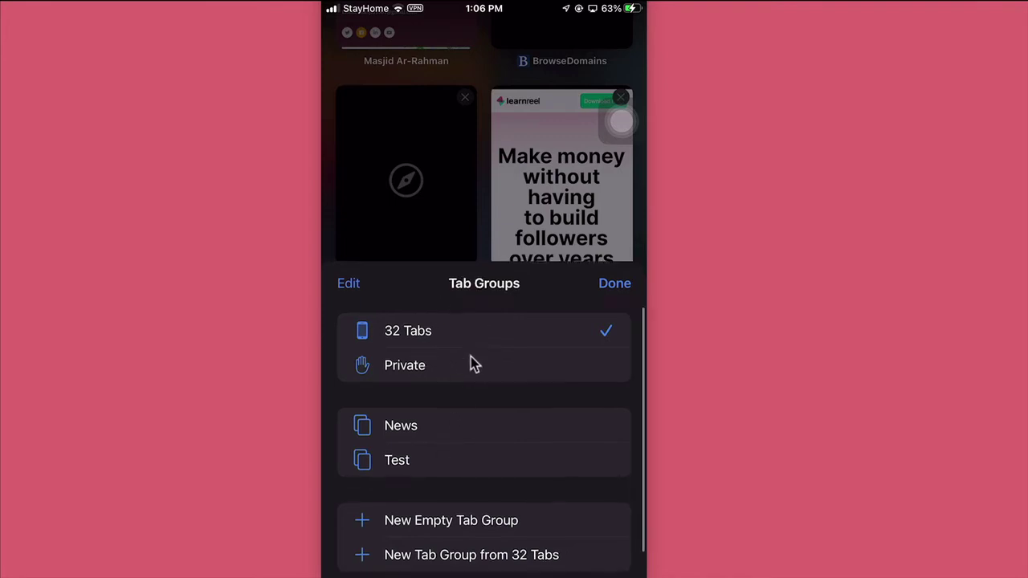
{"action": "scroll", "coordinate": [475, 563], "scroll_direction": "down", "scroll_amount": 2}
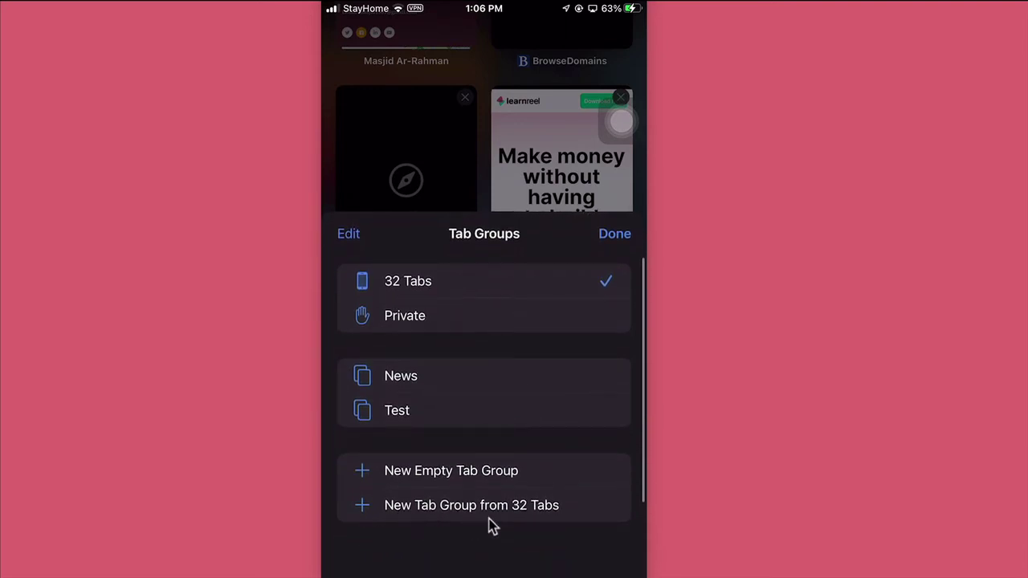
{"action": "scroll", "coordinate": [577, 526], "scroll_direction": "up", "scroll_amount": 2}
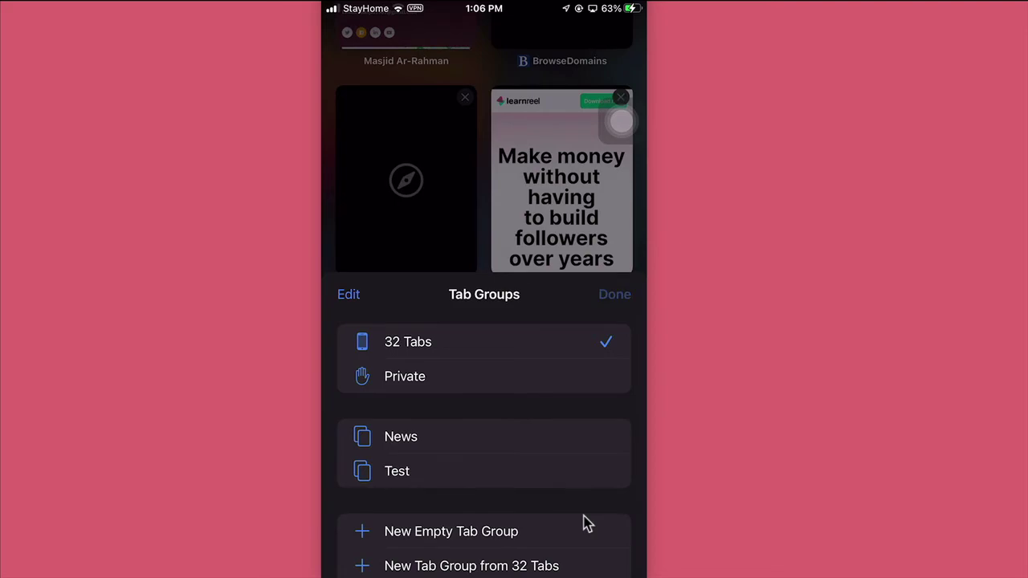
{"action": "scroll", "coordinate": [584, 516], "scroll_direction": "down", "scroll_amount": 1}
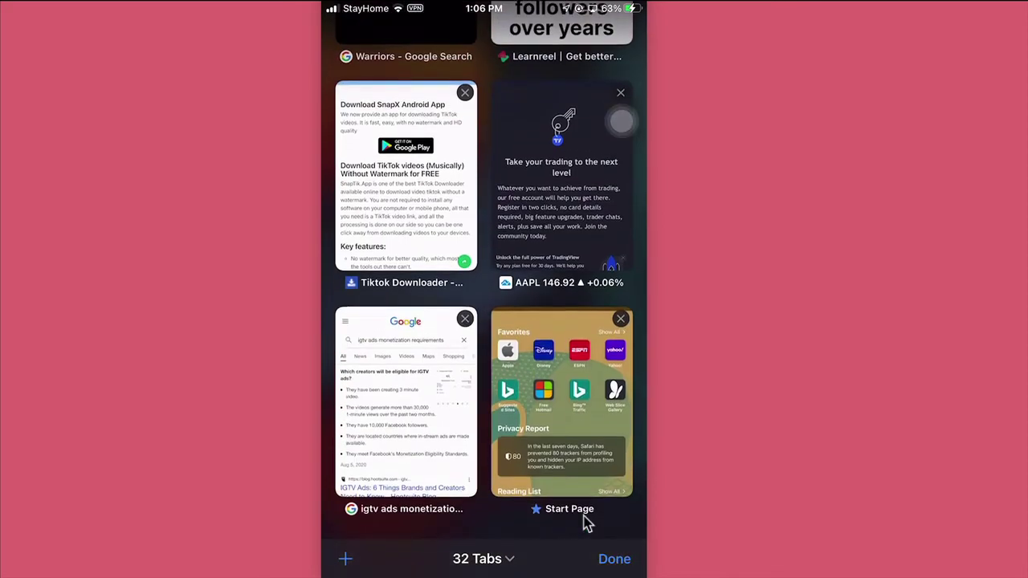
Step: Search the open tabs for "Tiktok"
{"action": "scroll", "coordinate": [583, 521], "scroll_direction": "up", "scroll_amount": 10}
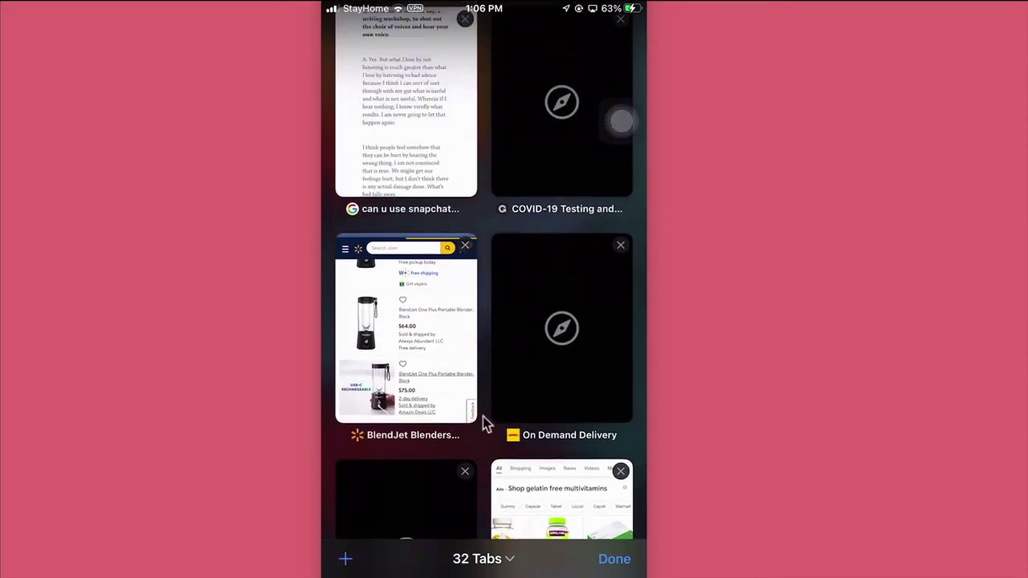
{"action": "scroll", "coordinate": [484, 424], "scroll_direction": "up", "scroll_amount": 10}
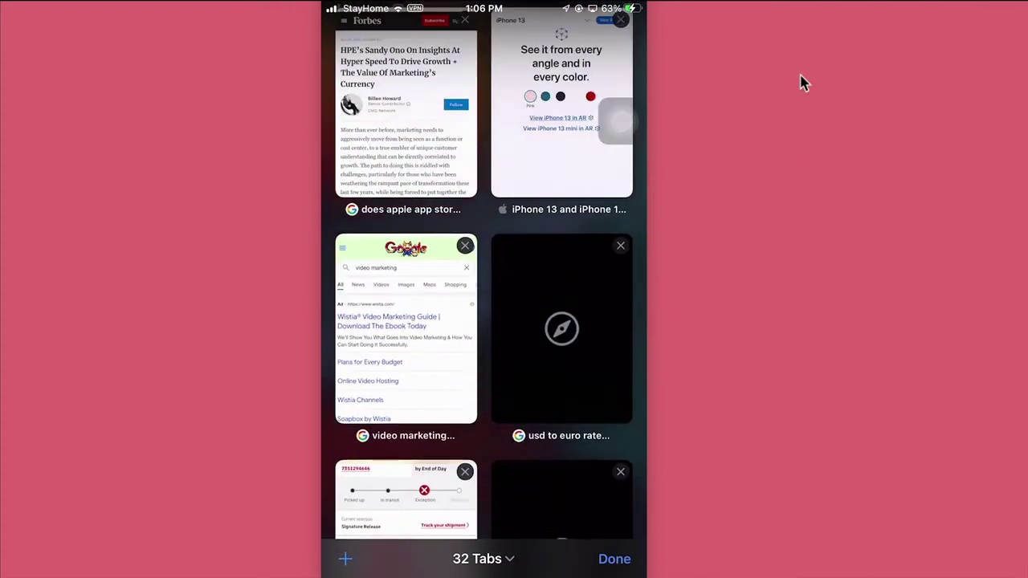
{"action": "scroll", "coordinate": [542, 206], "scroll_direction": "up", "scroll_amount": 10}
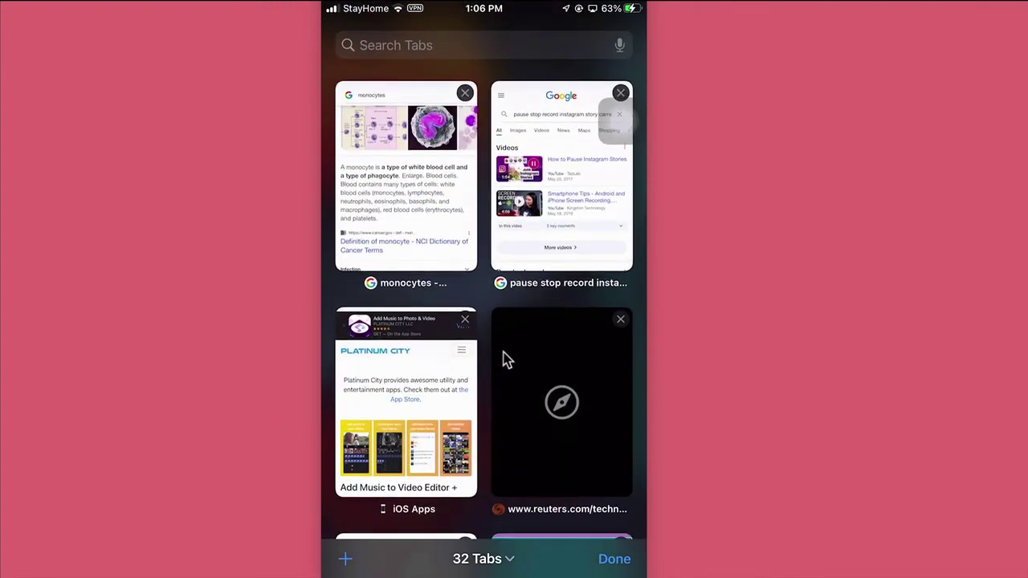
{"action": "scroll", "coordinate": [506, 359], "scroll_direction": "down", "scroll_amount": 10}
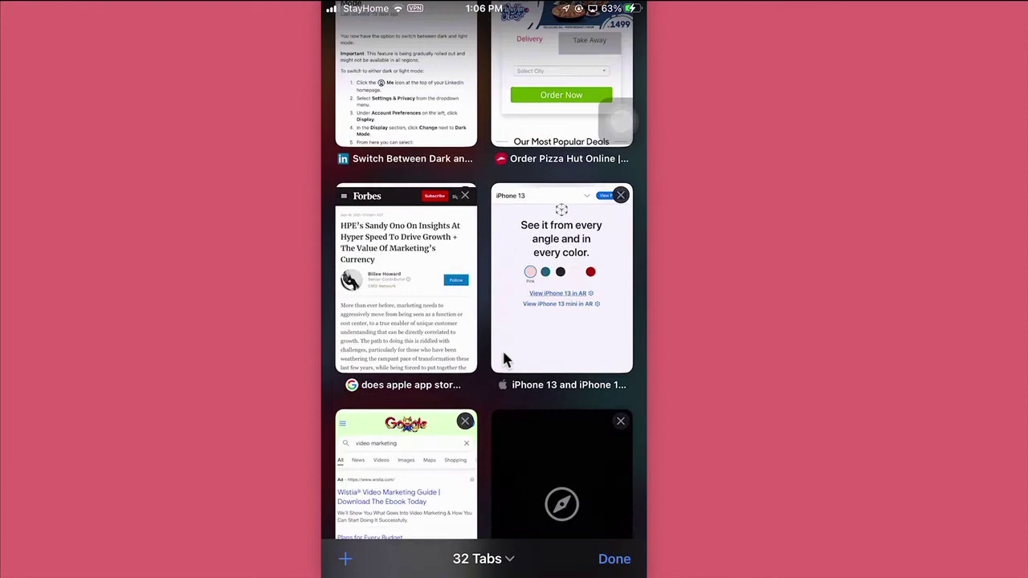
{"action": "scroll", "coordinate": [524, 371], "scroll_direction": "down", "scroll_amount": 1}
{"action": "scroll", "coordinate": [523, 372], "scroll_direction": "up", "scroll_amount": 10}
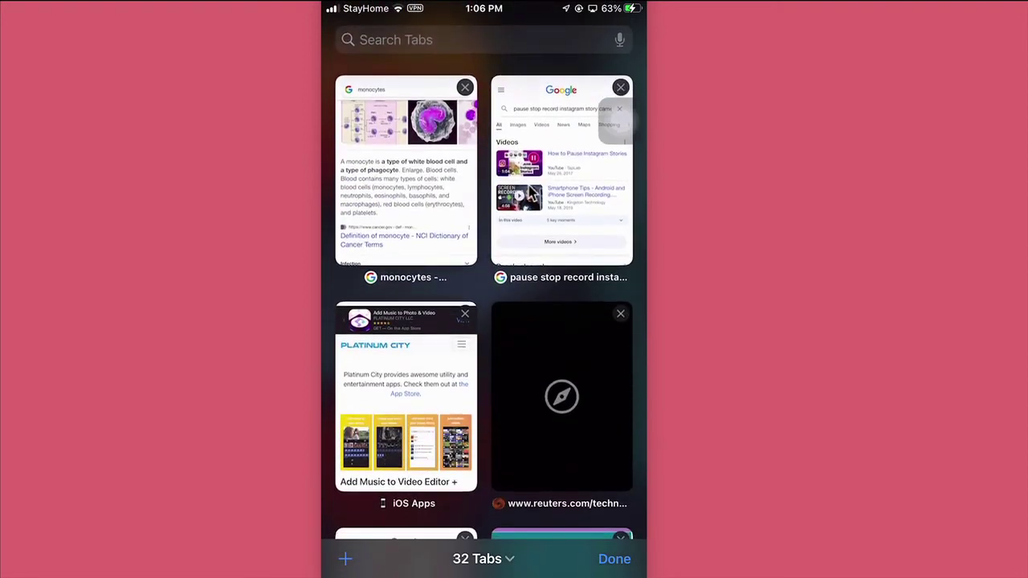
{"action": "left_click", "coordinate": [416, 50]}
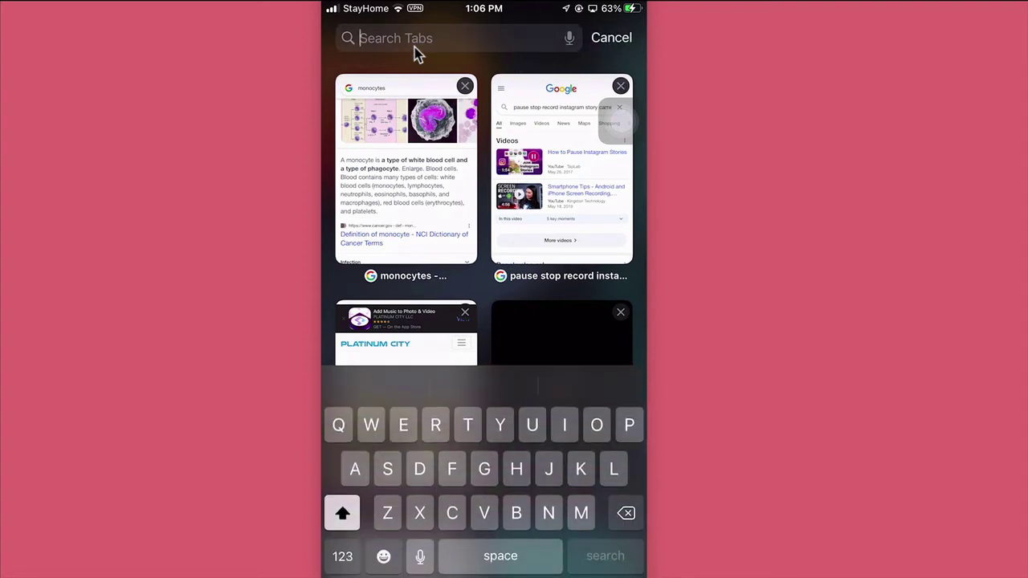
{"action": "type", "text": "Tiktok"}
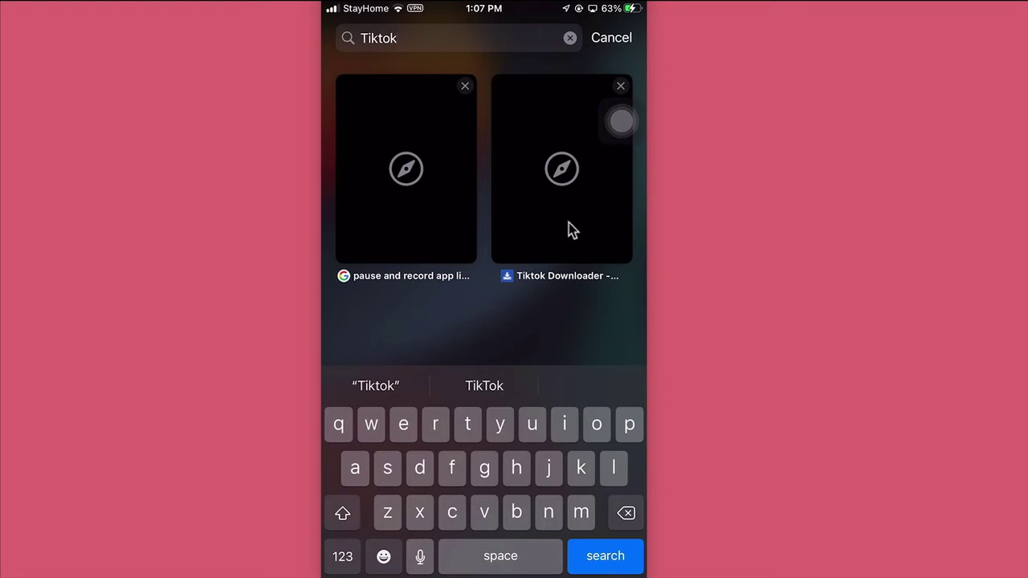
Step: Cancel the tab search, switch to the Settings app and open the Safari settings
{"action": "left_click", "coordinate": [611, 38]}
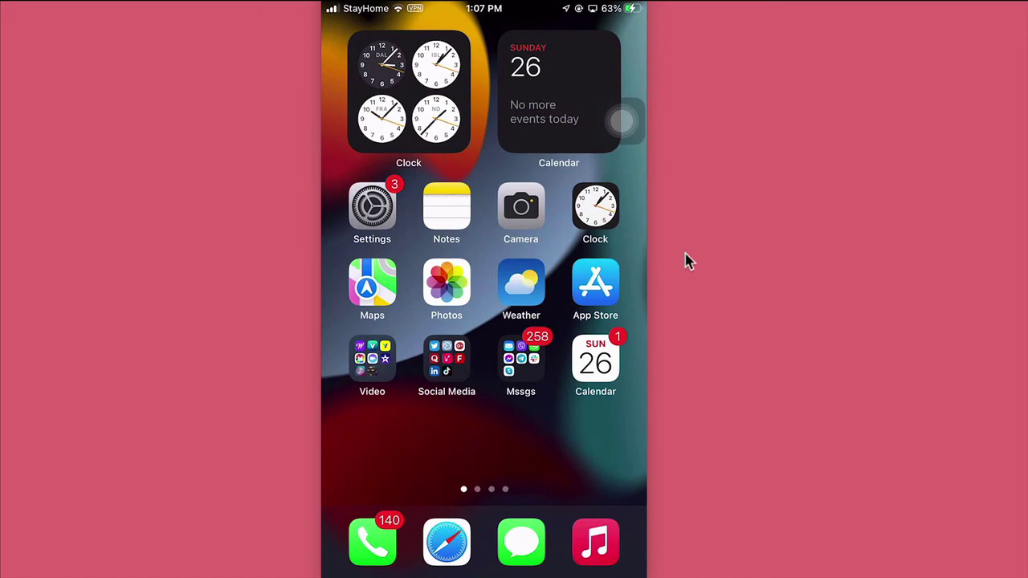
{"action": "left_click", "coordinate": [372, 207]}
{"action": "scroll", "coordinate": [395, 227], "scroll_direction": "down", "scroll_amount": 5}
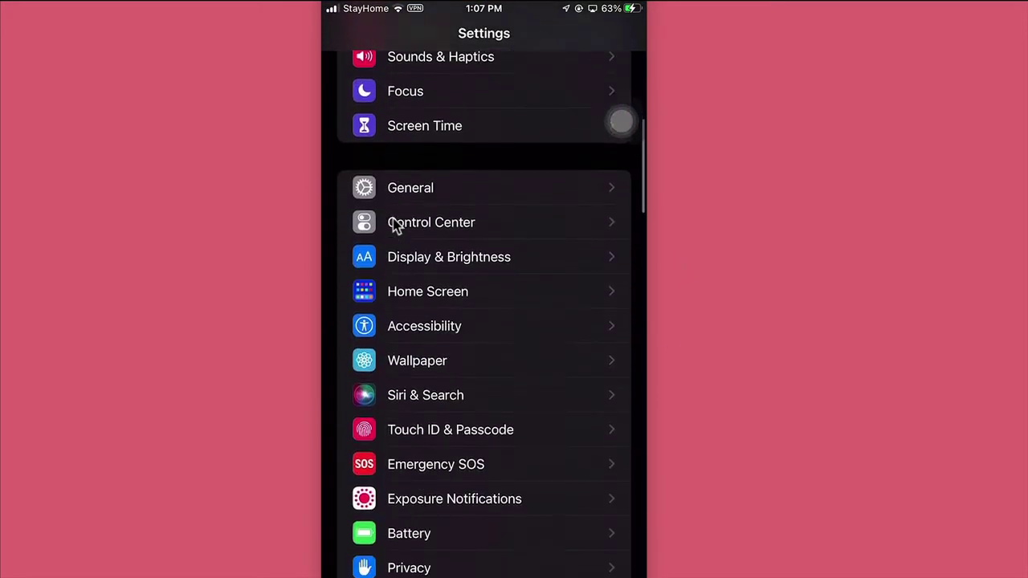
{"action": "scroll", "coordinate": [395, 226], "scroll_direction": "down", "scroll_amount": 5}
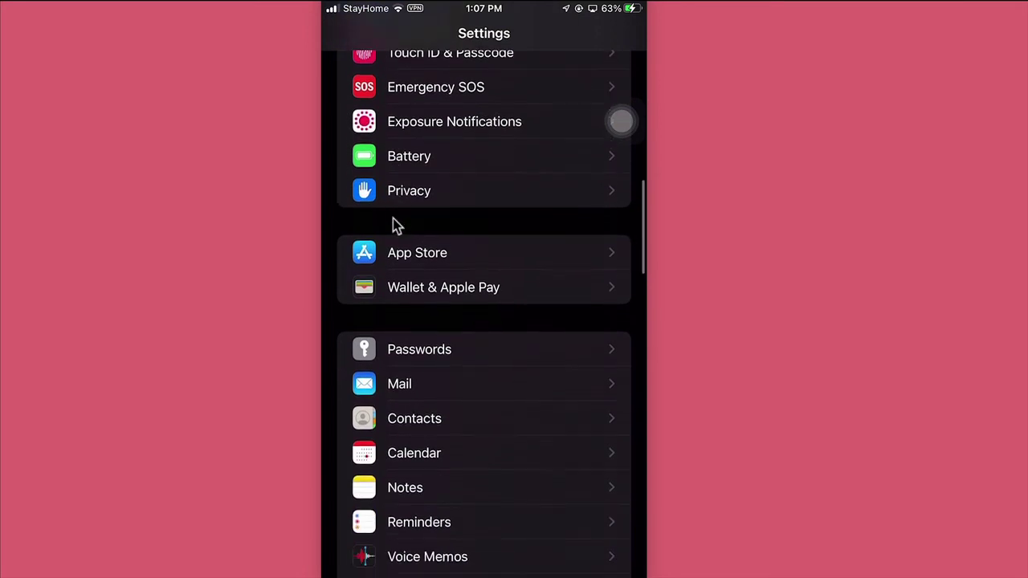
{"action": "scroll", "coordinate": [395, 226], "scroll_direction": "down", "scroll_amount": 5}
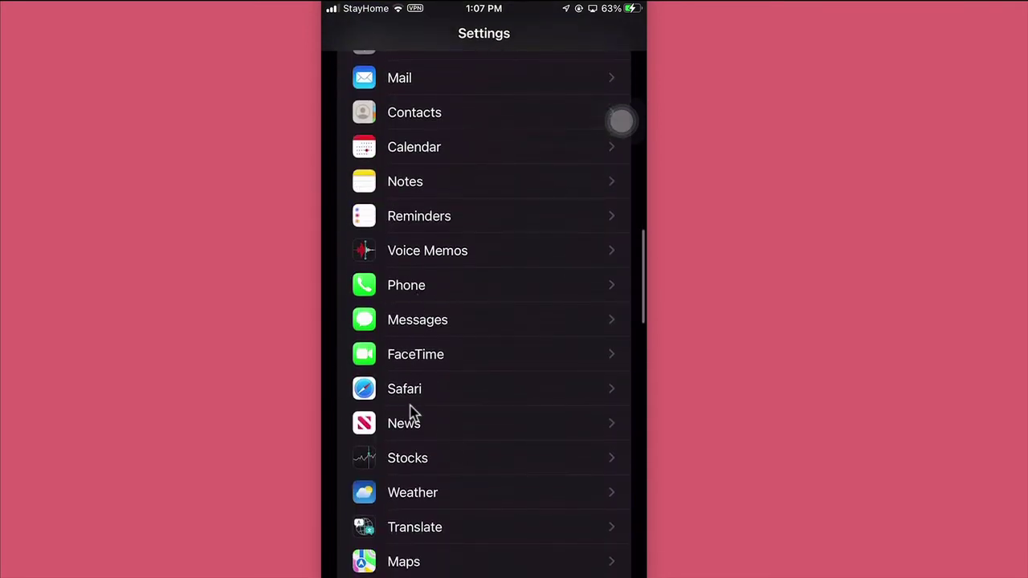
{"action": "left_click", "coordinate": [412, 403]}
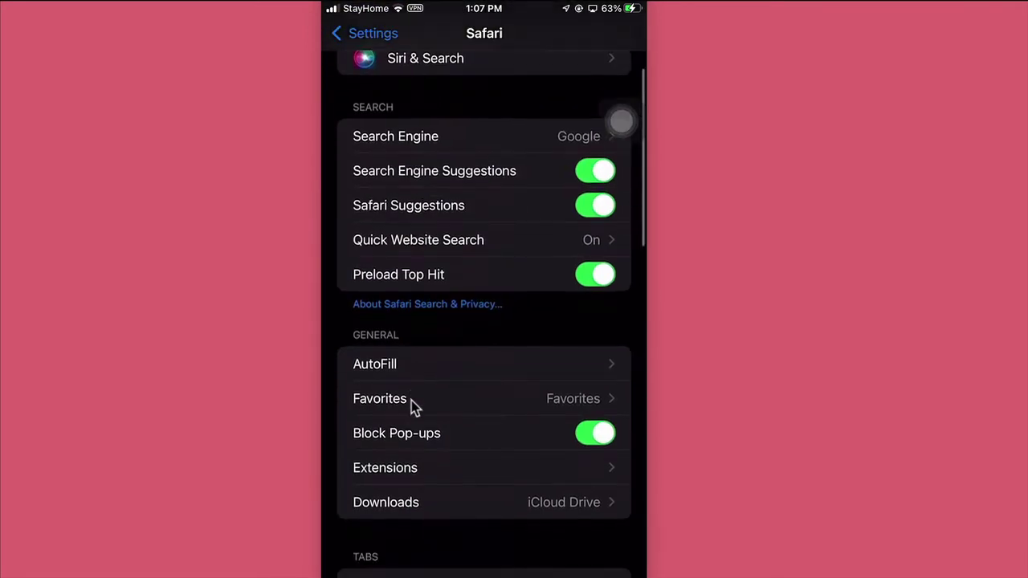
Step: Look over the Tabs layout options, view the Hide IP Address choices, and return to the Safari settings
{"action": "scroll", "coordinate": [412, 404], "scroll_direction": "down", "scroll_amount": 5}
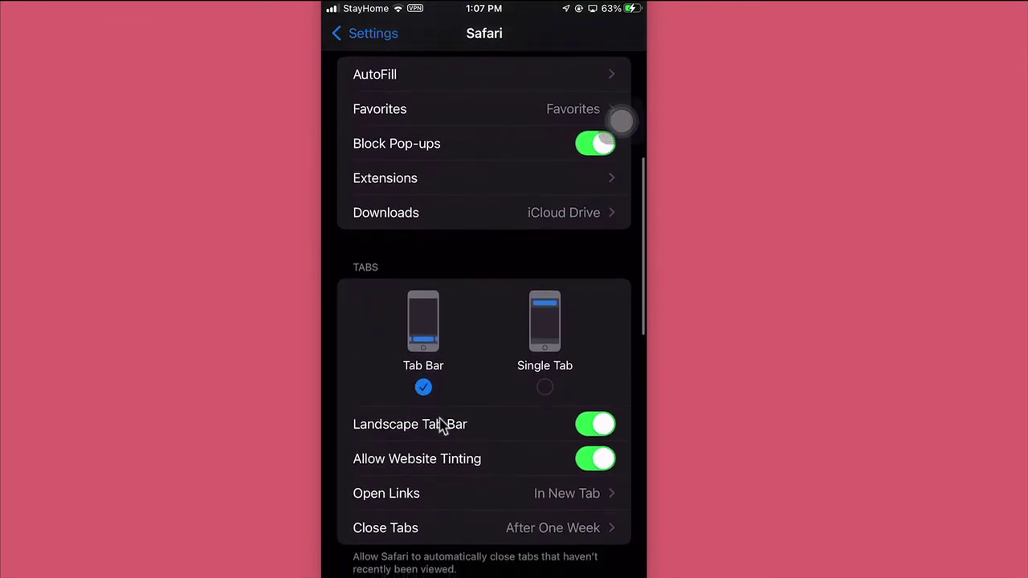
{"action": "scroll", "coordinate": [443, 384], "scroll_direction": "down", "scroll_amount": 2}
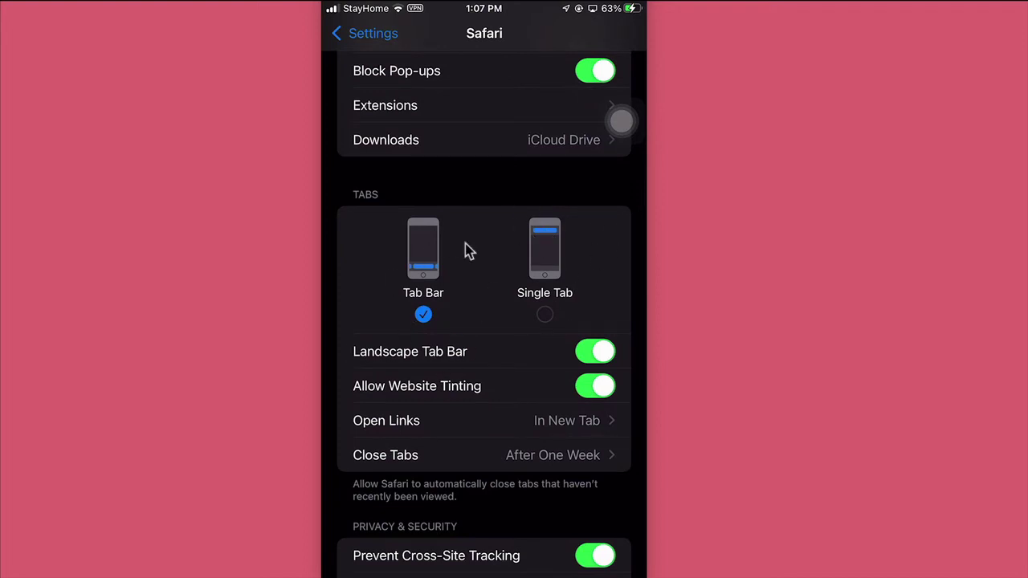
{"action": "scroll", "coordinate": [531, 254], "scroll_direction": "down", "scroll_amount": 5}
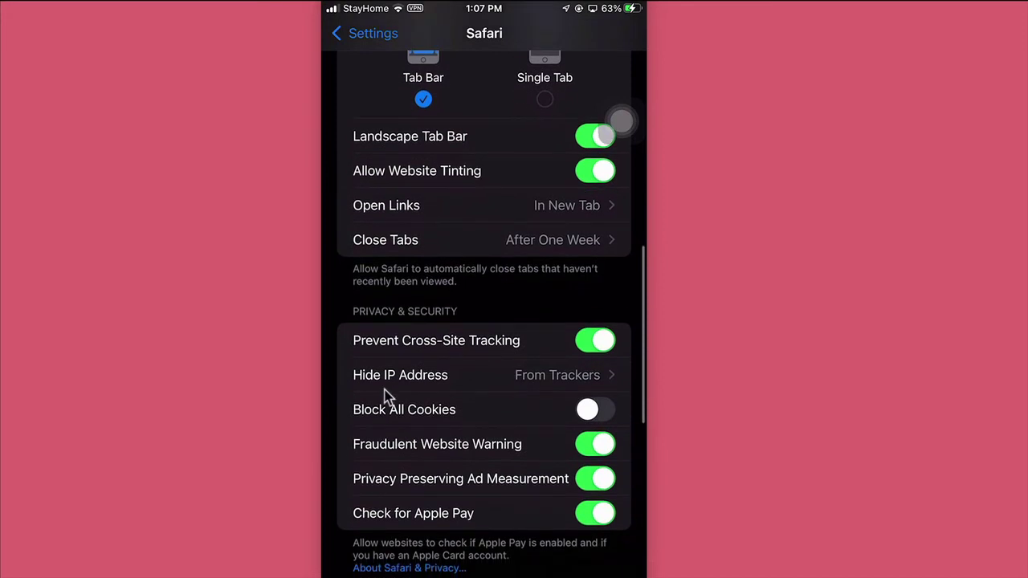
{"action": "left_click", "coordinate": [431, 384]}
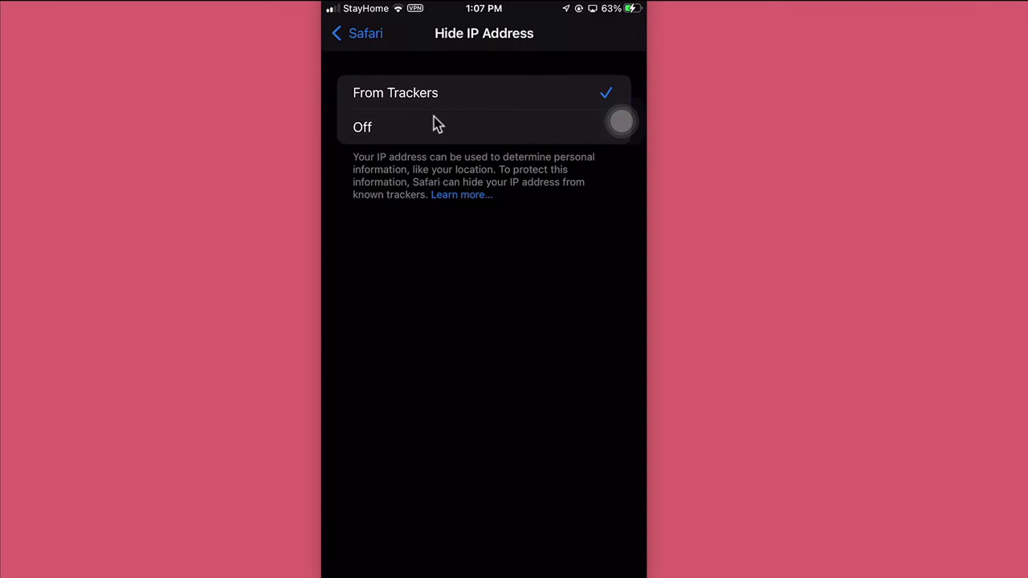
{"action": "left_click", "coordinate": [434, 120]}
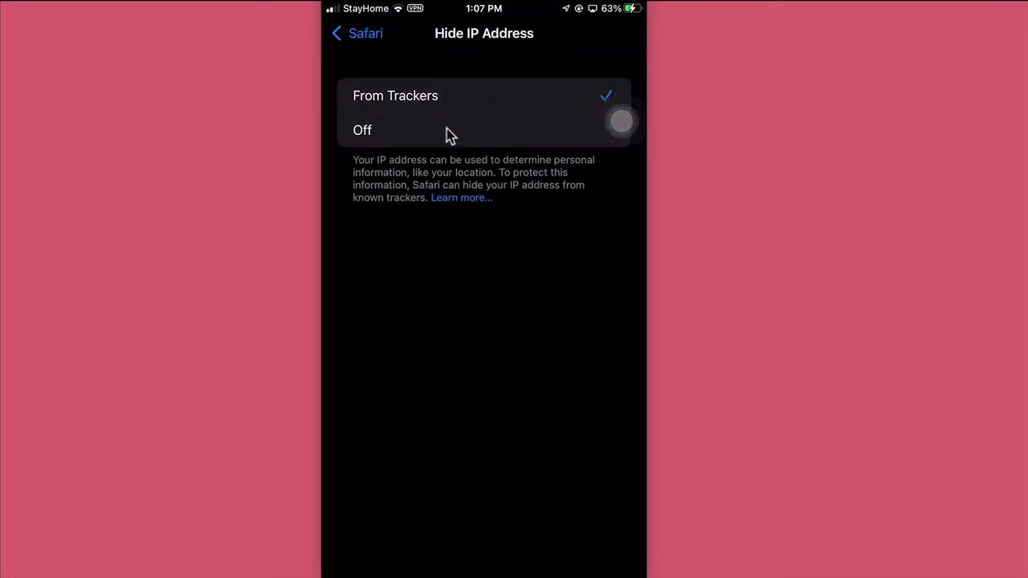
{"action": "key", "text": "Escape"}
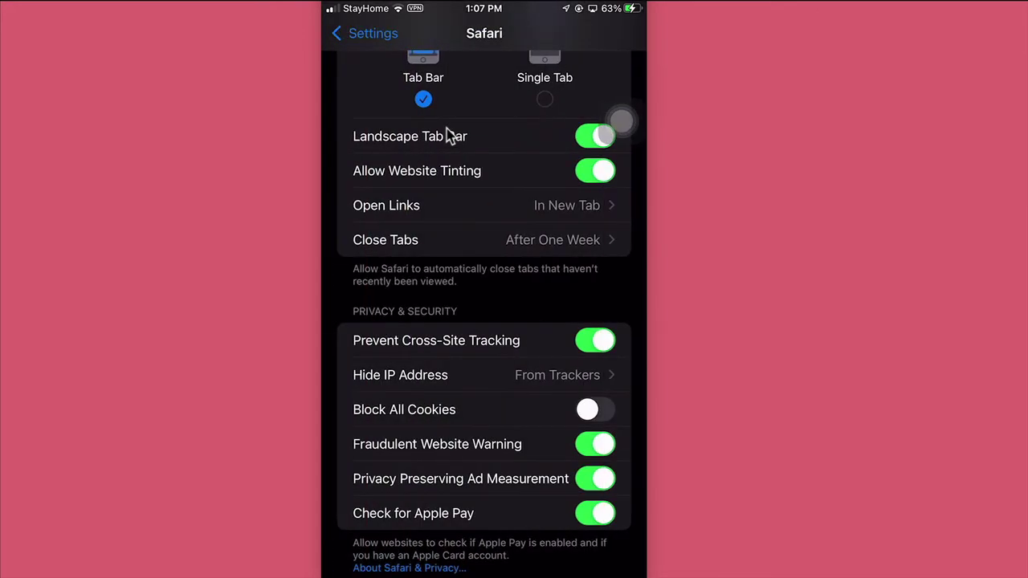
Step: Review the remaining privacy, website and reading list settings, and return to the Tabs options around Open Links
{"action": "scroll", "coordinate": [448, 134], "scroll_direction": "down", "scroll_amount": 5}
{"action": "scroll", "coordinate": [448, 133], "scroll_direction": "down", "scroll_amount": 8}
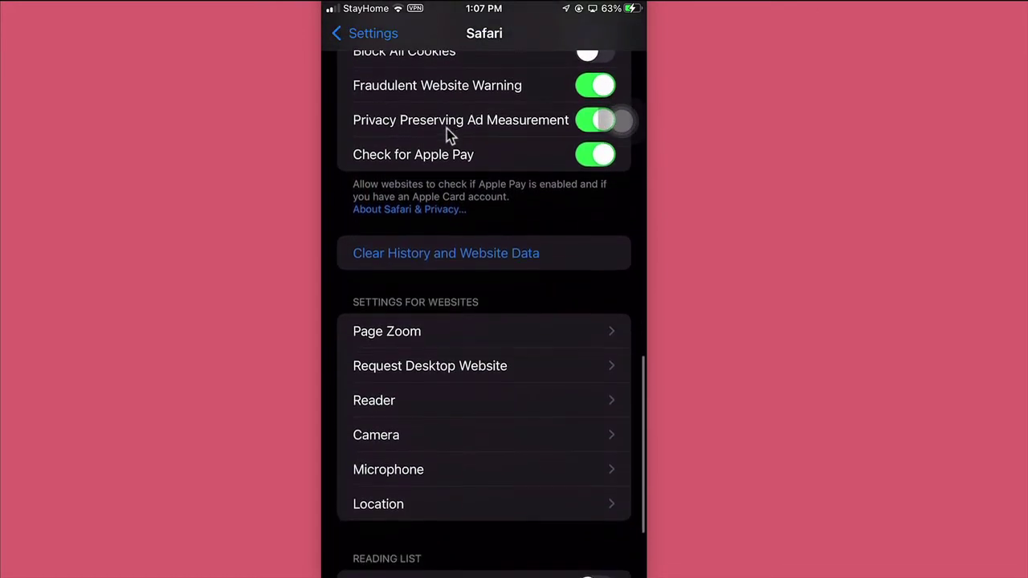
{"action": "scroll", "coordinate": [447, 133], "scroll_direction": "up", "scroll_amount": 1}
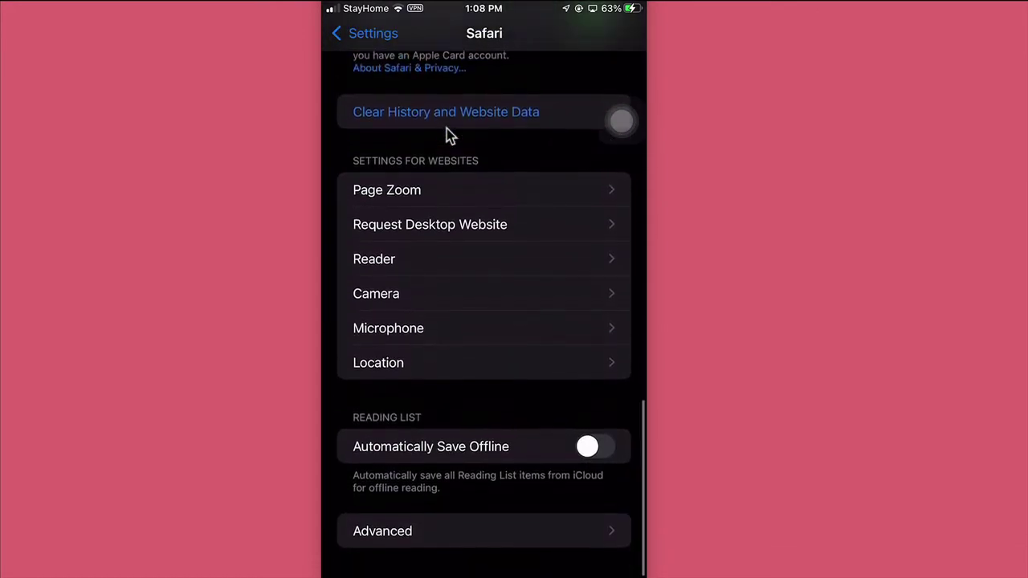
{"action": "scroll", "coordinate": [447, 133], "scroll_direction": "up", "scroll_amount": 6}
{"action": "scroll", "coordinate": [447, 133], "scroll_direction": "up", "scroll_amount": 1}
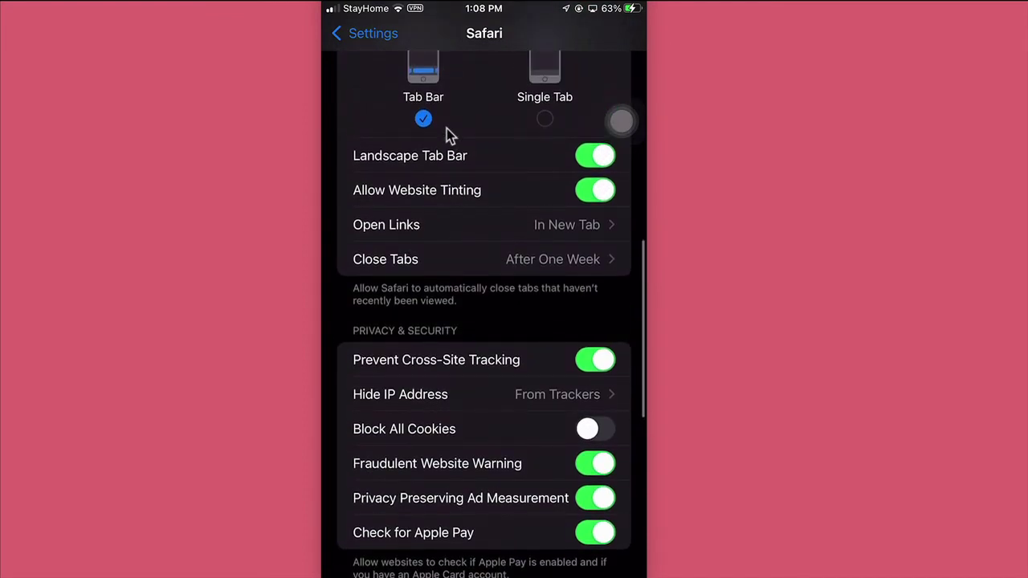
{"action": "scroll", "coordinate": [462, 153], "scroll_direction": "up", "scroll_amount": 1}
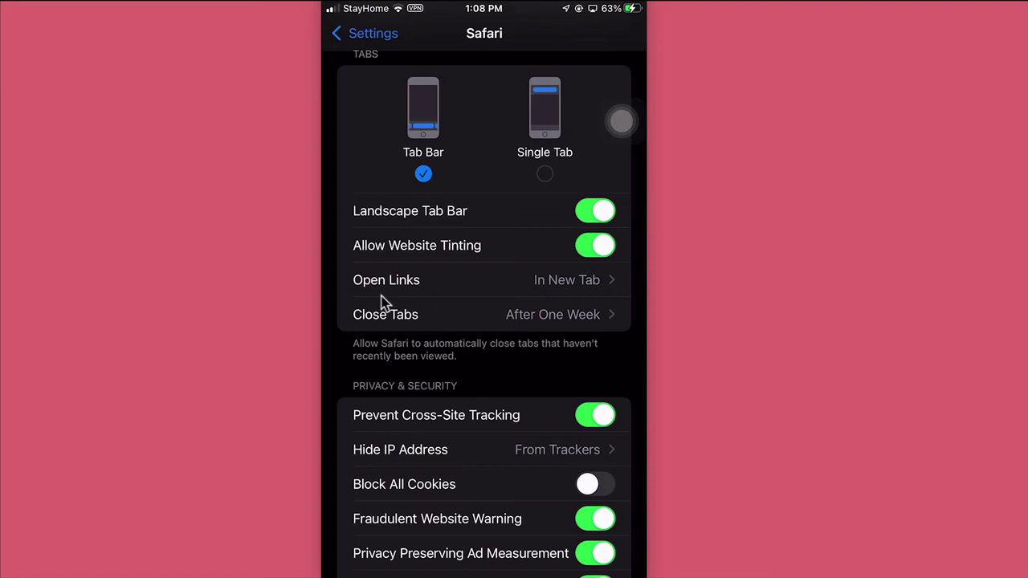
{"action": "left_click", "coordinate": [449, 294]}
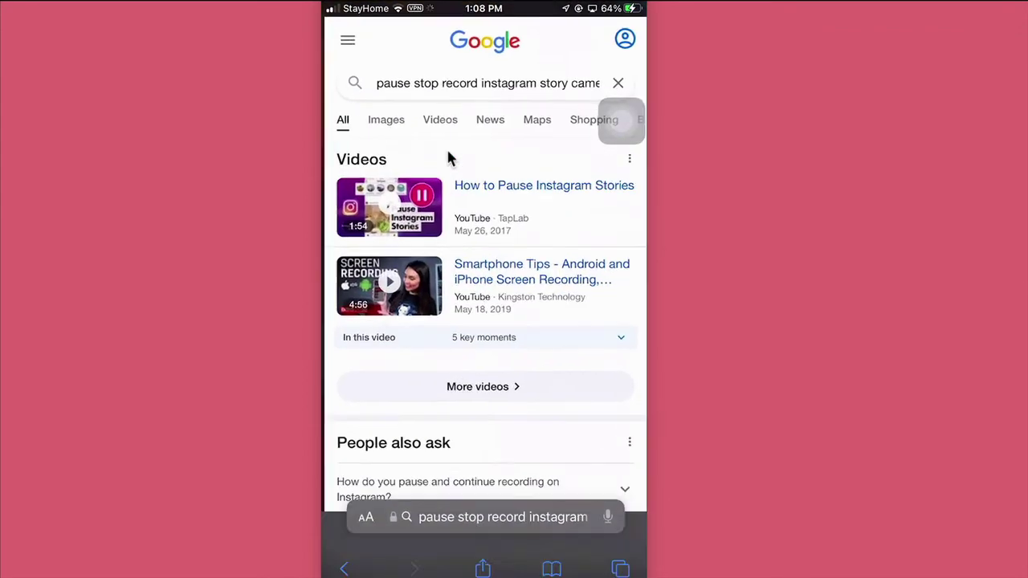
Step: Switch to Safari and open the Union Metrics article on hands-free mode in Stories from the Google results
{"action": "scroll", "coordinate": [448, 152], "scroll_direction": "down", "scroll_amount": 4}
{"action": "scroll", "coordinate": [448, 159], "scroll_direction": "down", "scroll_amount": 3}
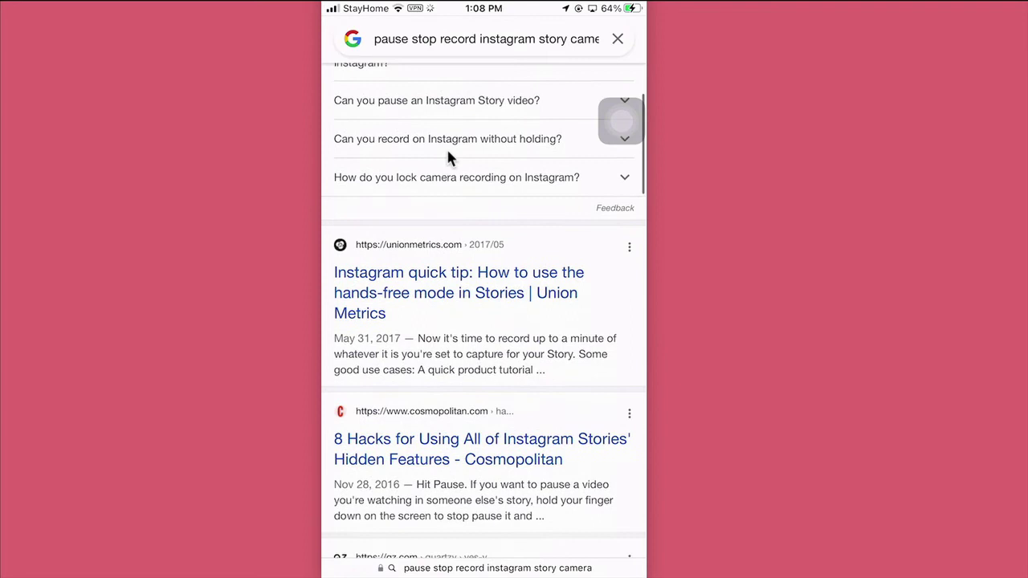
{"action": "scroll", "coordinate": [448, 158], "scroll_direction": "up", "scroll_amount": 1}
{"action": "scroll", "coordinate": [458, 273], "scroll_direction": "down", "scroll_amount": 2}
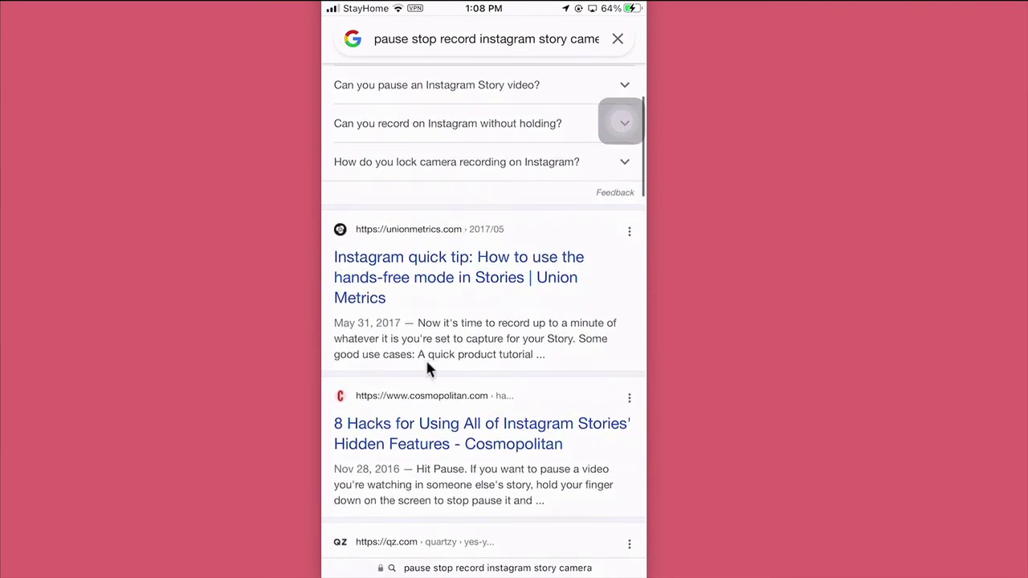
{"action": "left_click", "coordinate": [466, 295]}
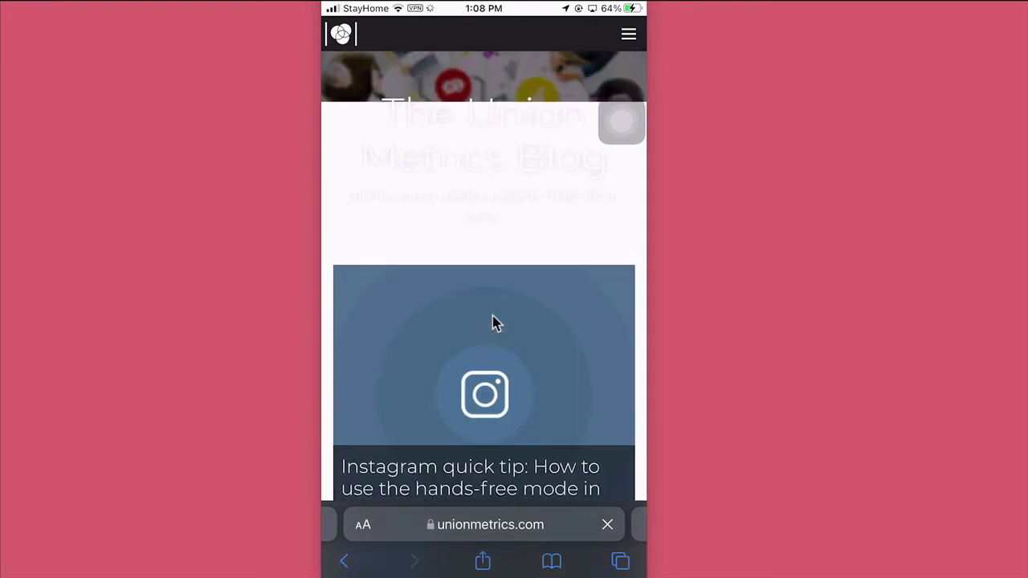
Step: Switch back to the Safari settings and examine the tab options and the Privacy & Security options
{"action": "left_click", "coordinate": [494, 323]}
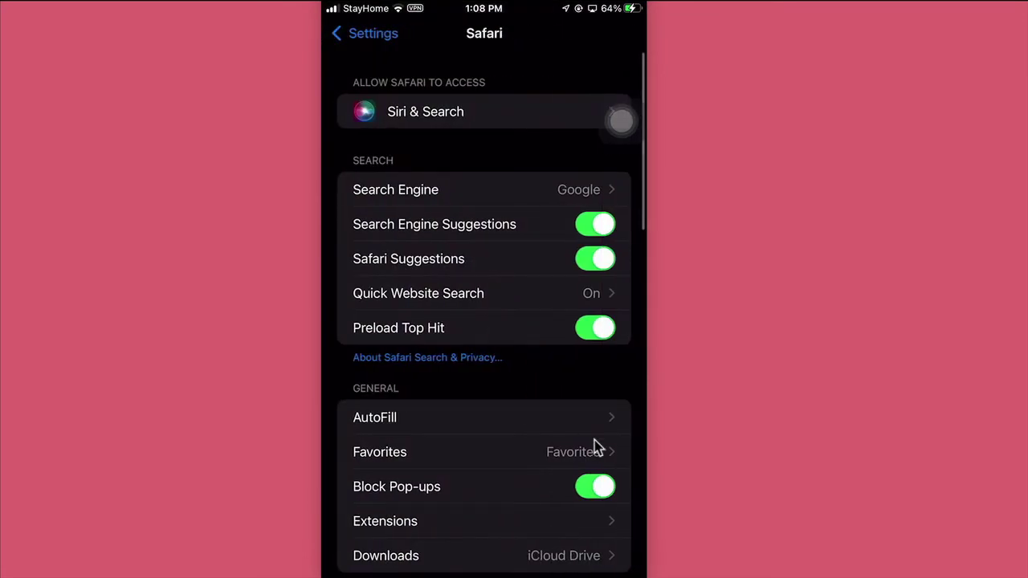
{"action": "scroll", "coordinate": [597, 448], "scroll_direction": "down", "scroll_amount": 5}
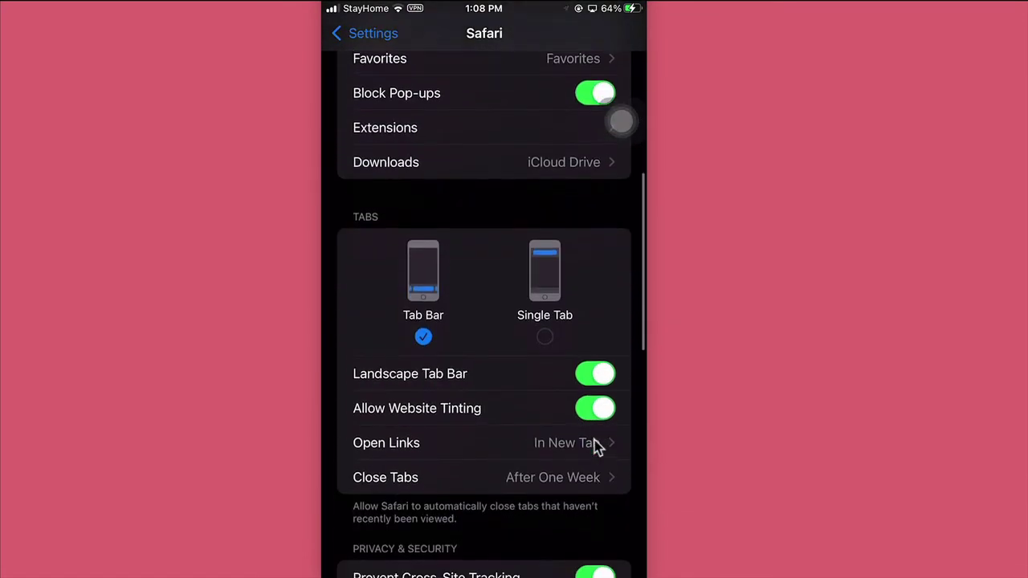
{"action": "scroll", "coordinate": [597, 447], "scroll_direction": "down", "scroll_amount": 4}
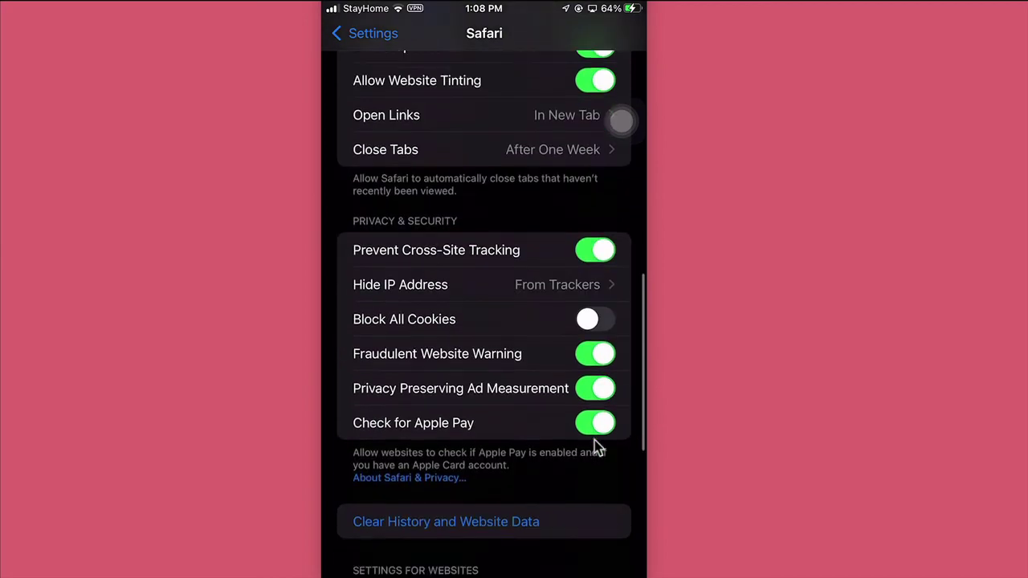
{"action": "scroll", "coordinate": [597, 447], "scroll_direction": "down", "scroll_amount": 5}
{"action": "scroll", "coordinate": [595, 445], "scroll_direction": "up", "scroll_amount": 4}
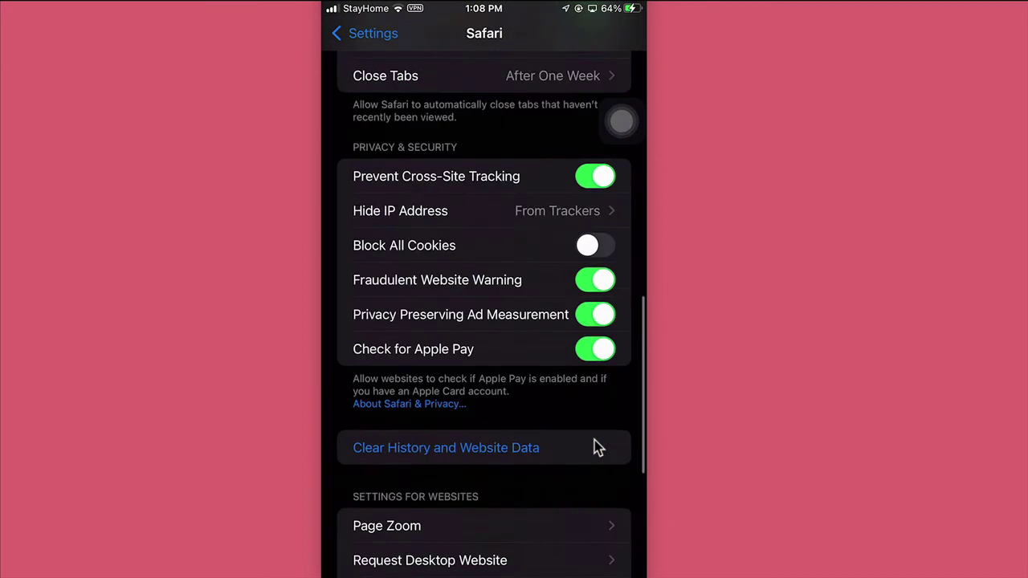
{"action": "scroll", "coordinate": [595, 448], "scroll_direction": "up", "scroll_amount": 3}
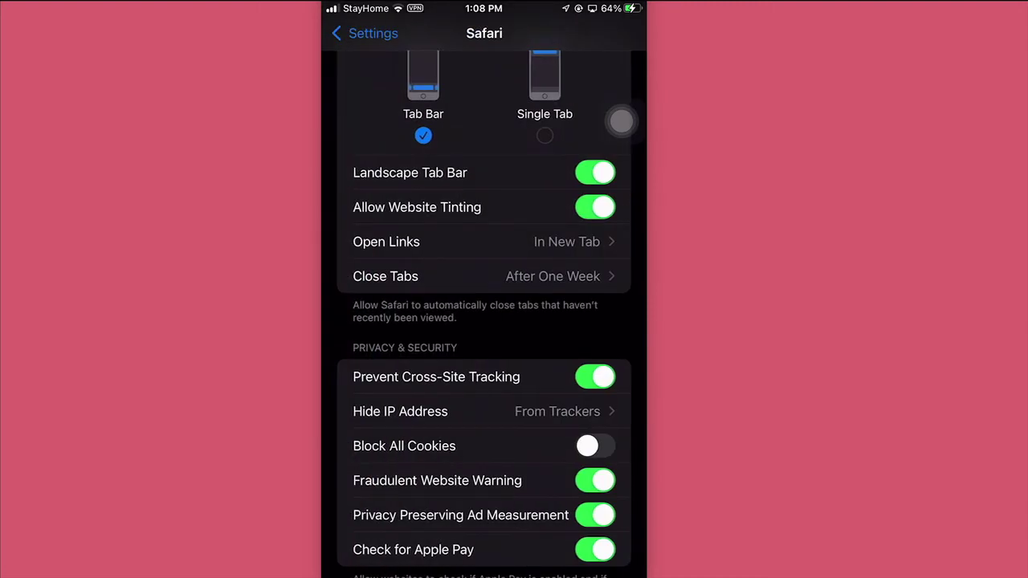
Step: Open the Safari Extensions page in the App Store and browse its must-have, content blocker, top free and top paid lists
{"action": "scroll", "coordinate": [622, 121], "scroll_direction": "up", "scroll_amount": 5}
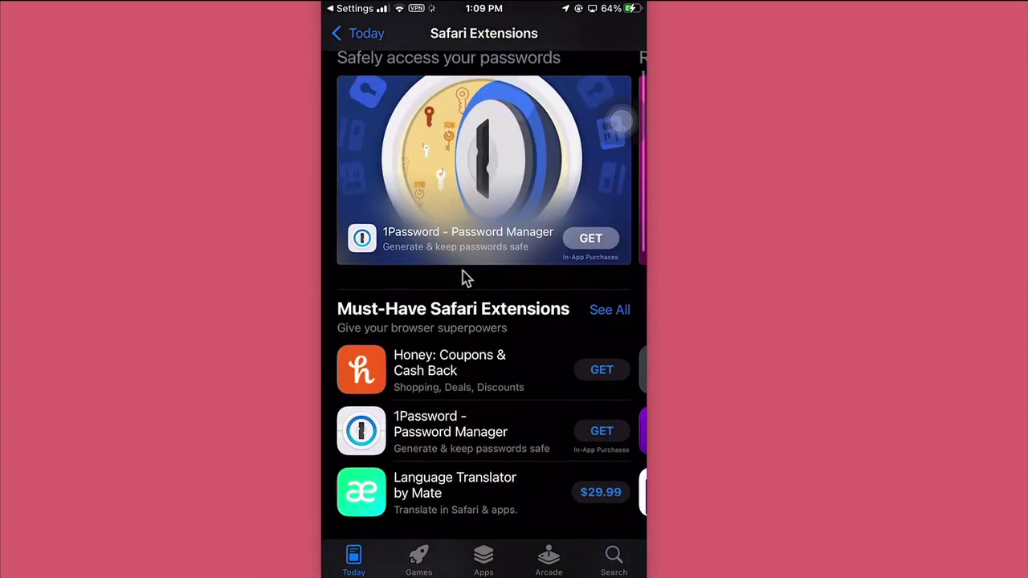
{"action": "scroll", "coordinate": [453, 291], "scroll_direction": "down", "scroll_amount": 5}
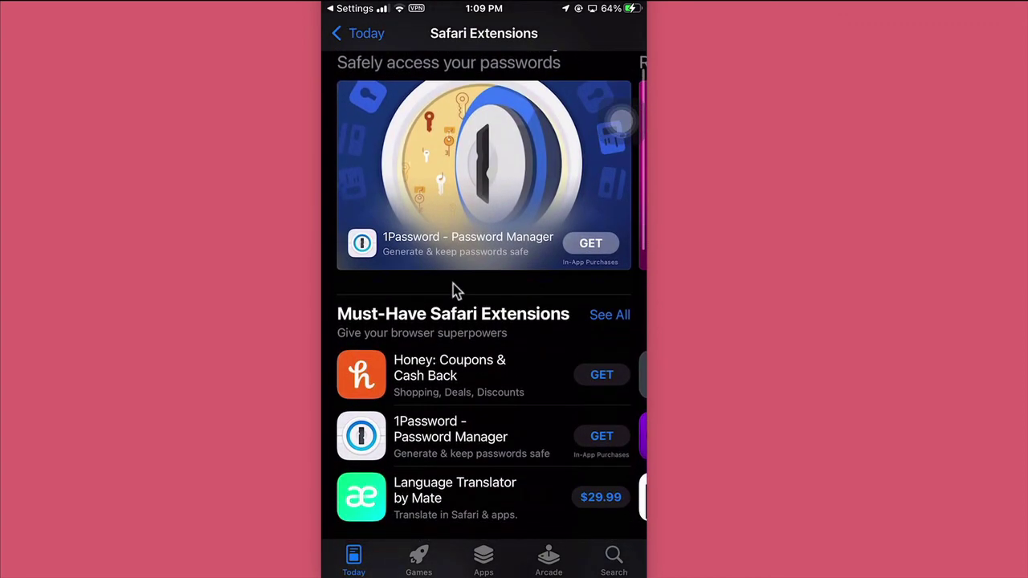
{"action": "scroll", "coordinate": [486, 441], "scroll_direction": "down", "scroll_amount": 9}
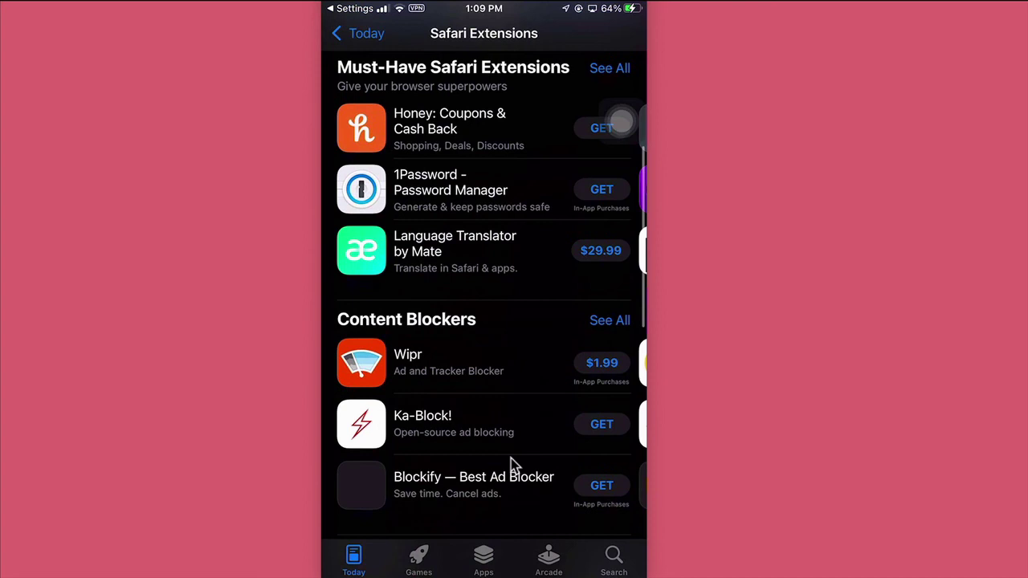
{"action": "scroll", "coordinate": [524, 477], "scroll_direction": "down", "scroll_amount": 4}
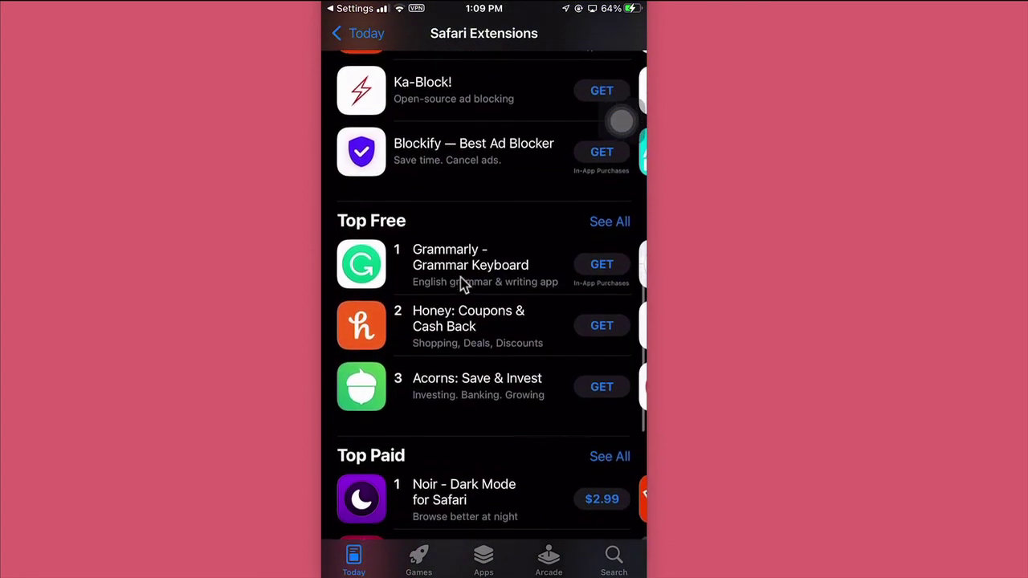
{"action": "scroll", "coordinate": [464, 285], "scroll_direction": "down", "scroll_amount": 8}
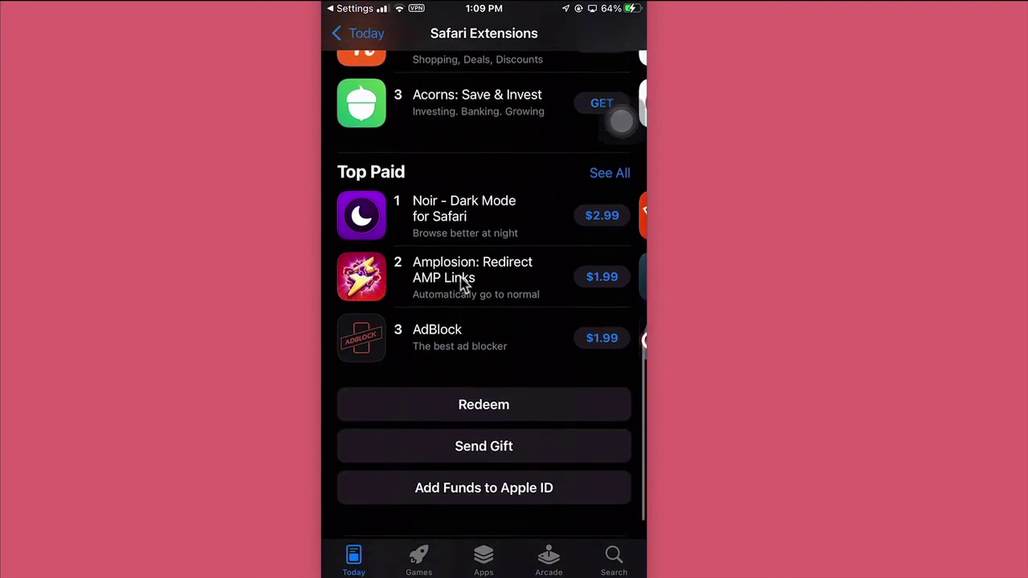
{"action": "scroll", "coordinate": [463, 285], "scroll_direction": "up", "scroll_amount": 15}
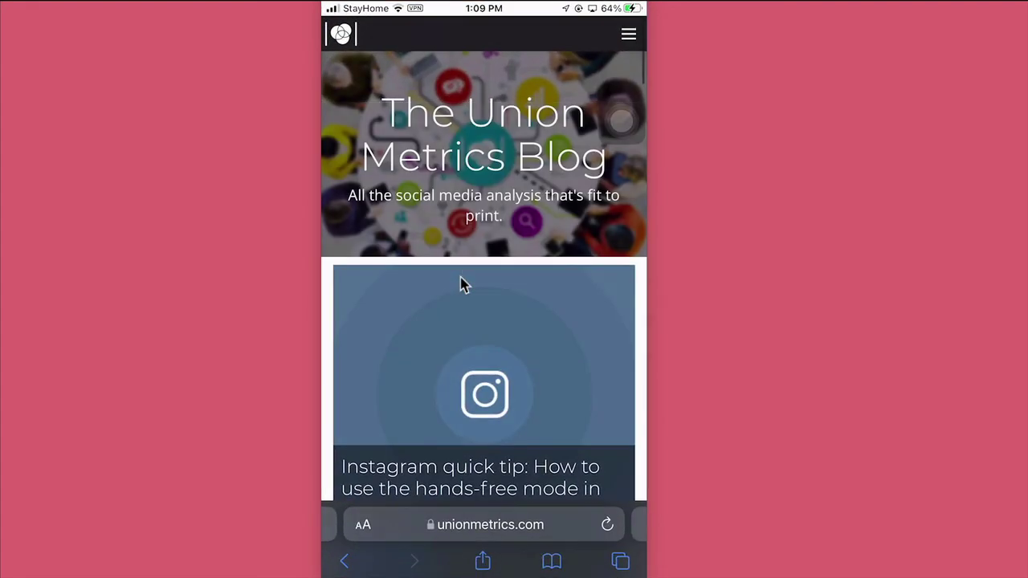
Step: Return to the Union Metrics article in Safari, skim its text and go back to the beginning of the page
{"action": "scroll", "coordinate": [464, 285], "scroll_direction": "down", "scroll_amount": 10}
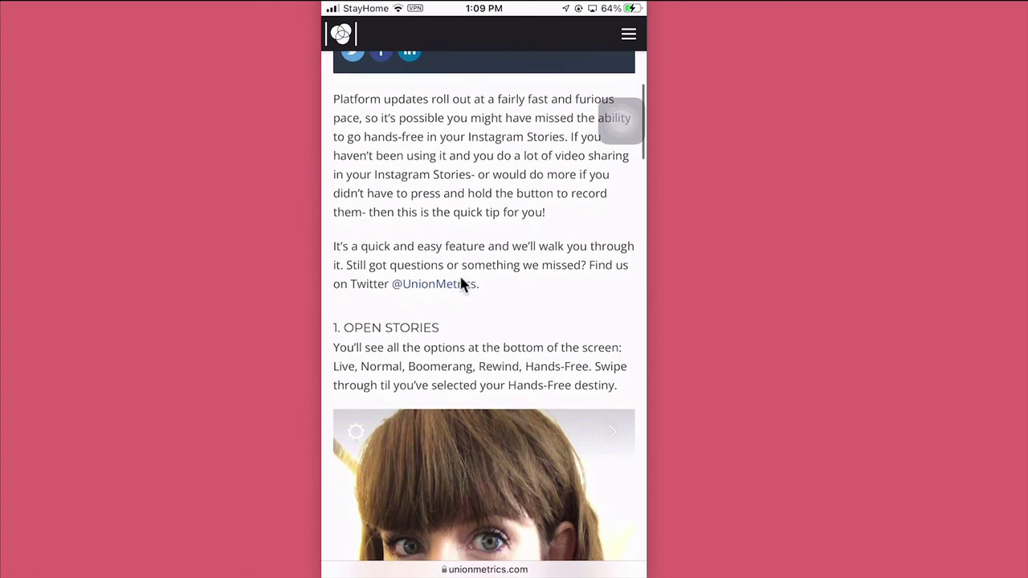
{"action": "scroll", "coordinate": [463, 286], "scroll_direction": "up", "scroll_amount": 10}
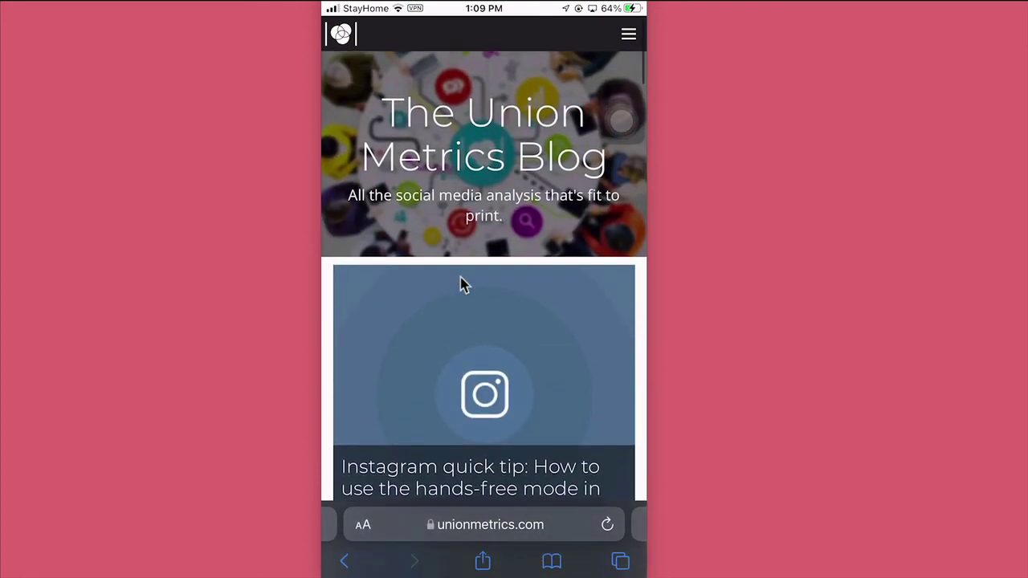